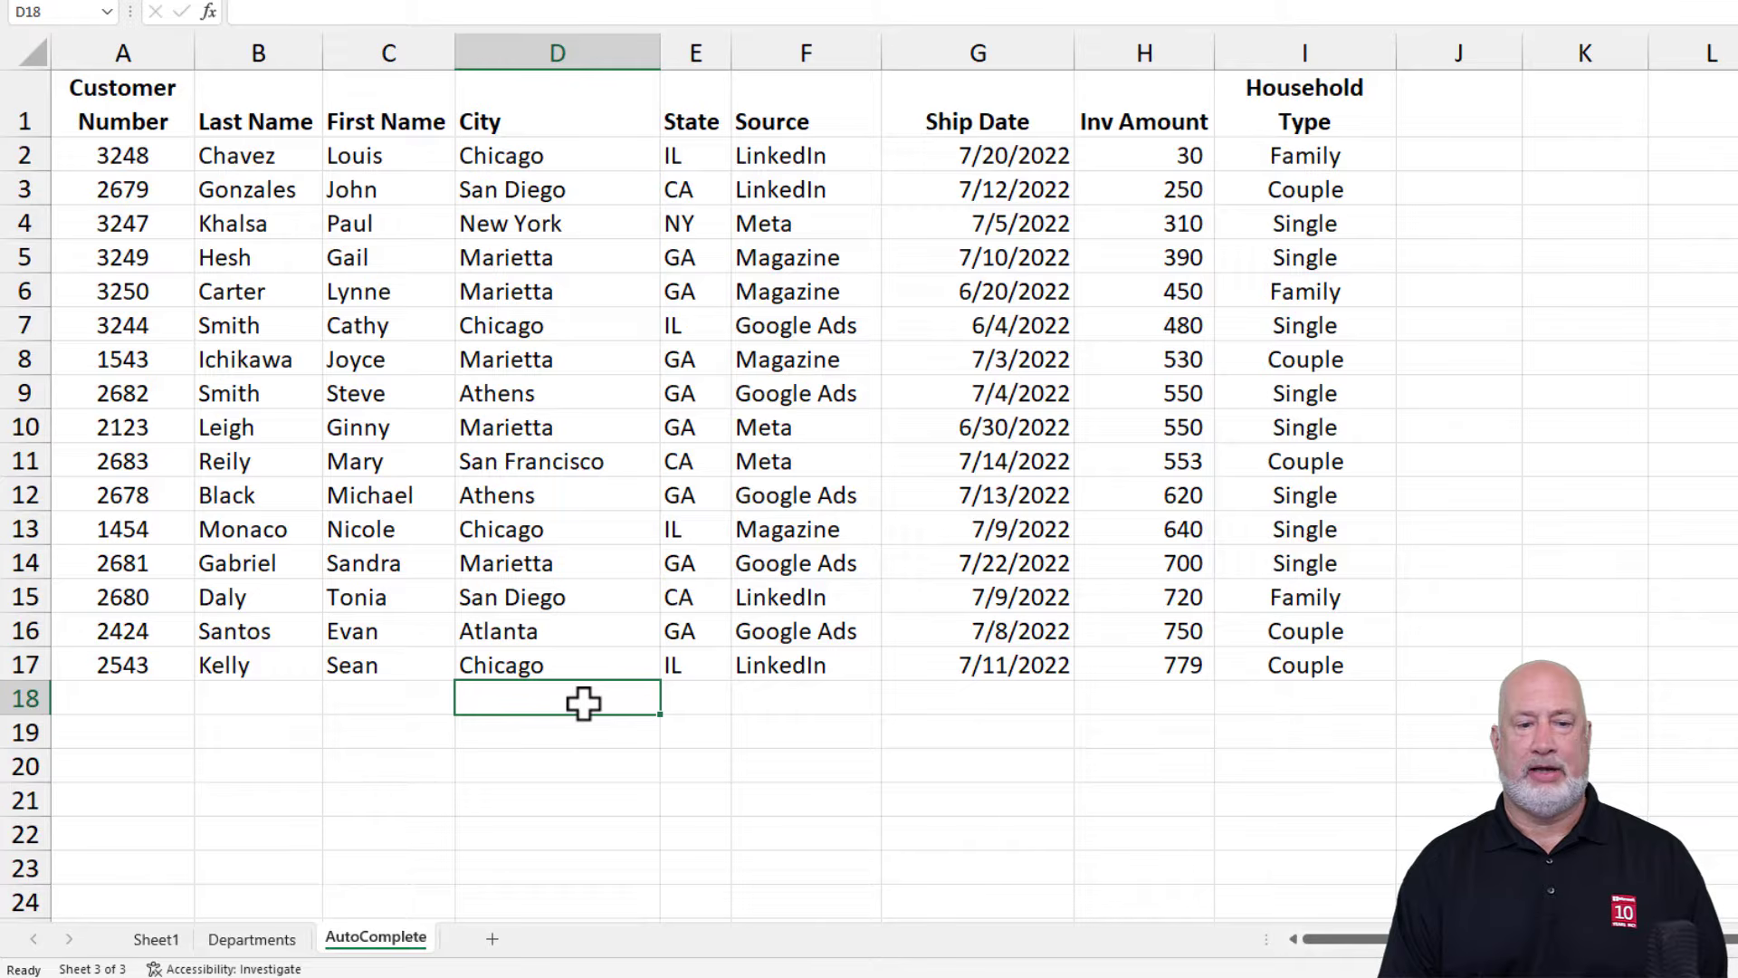
Step: Try AutoComplete in City cell D18 with entries beginning N, C and At, cancelling each entry
{"action": "type", "text": "New York"}
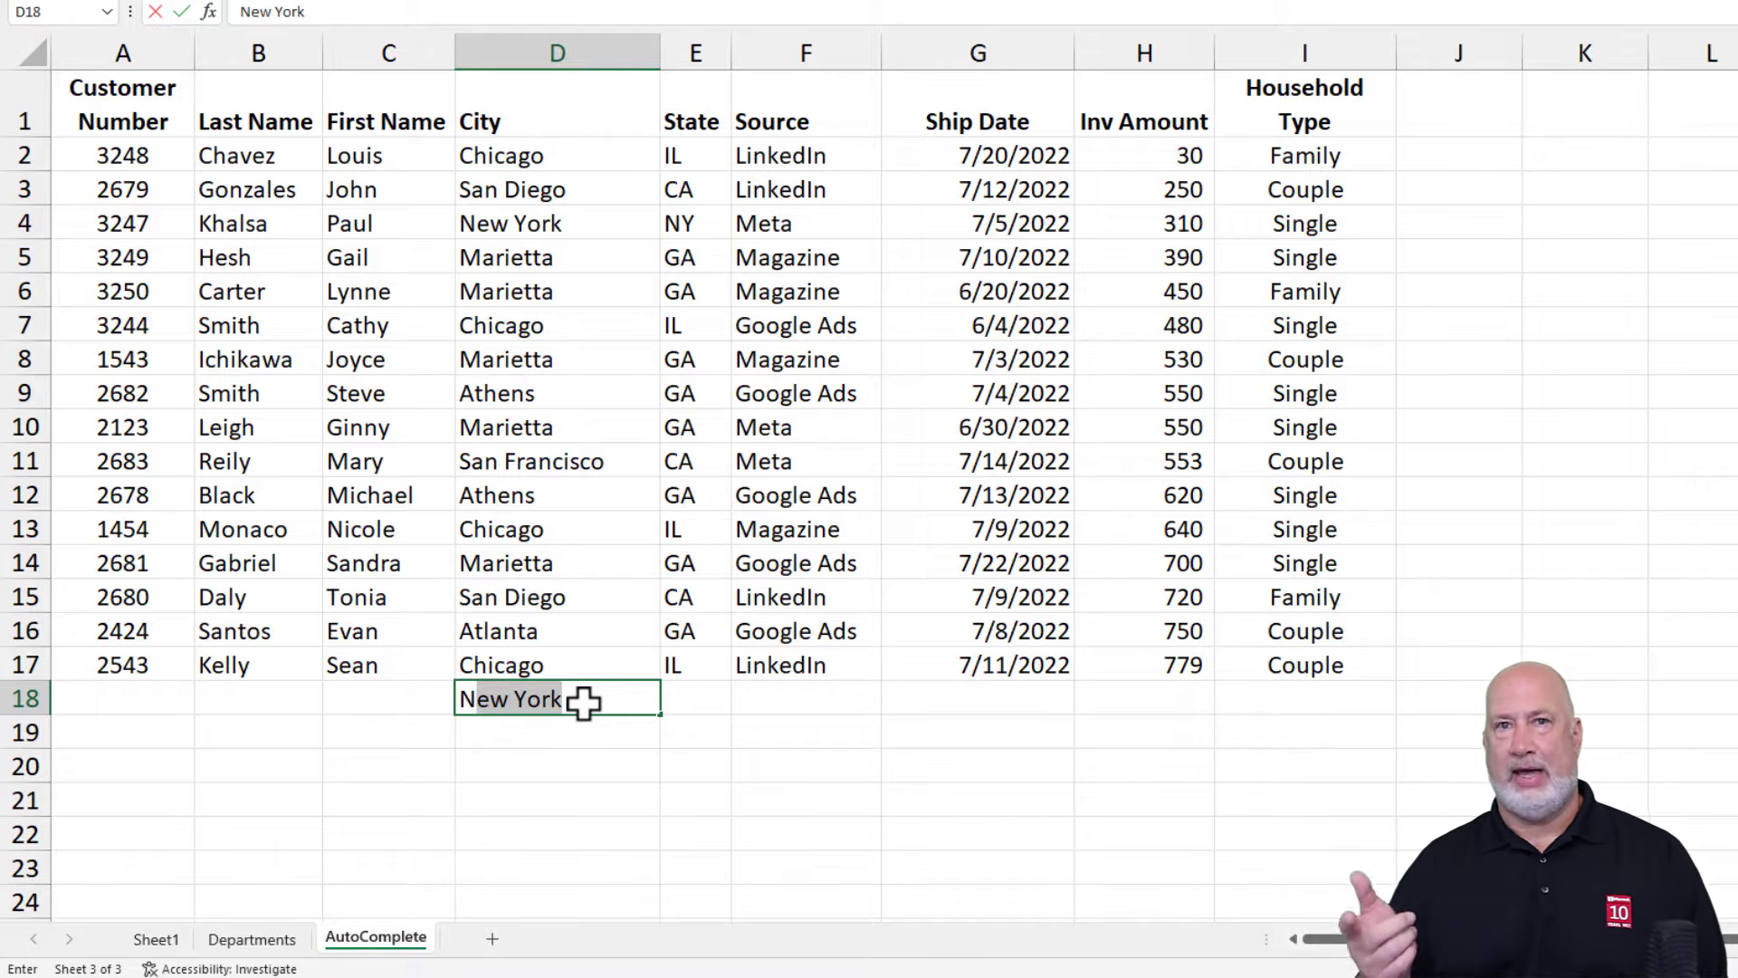
{"action": "key", "text": "Escape"}
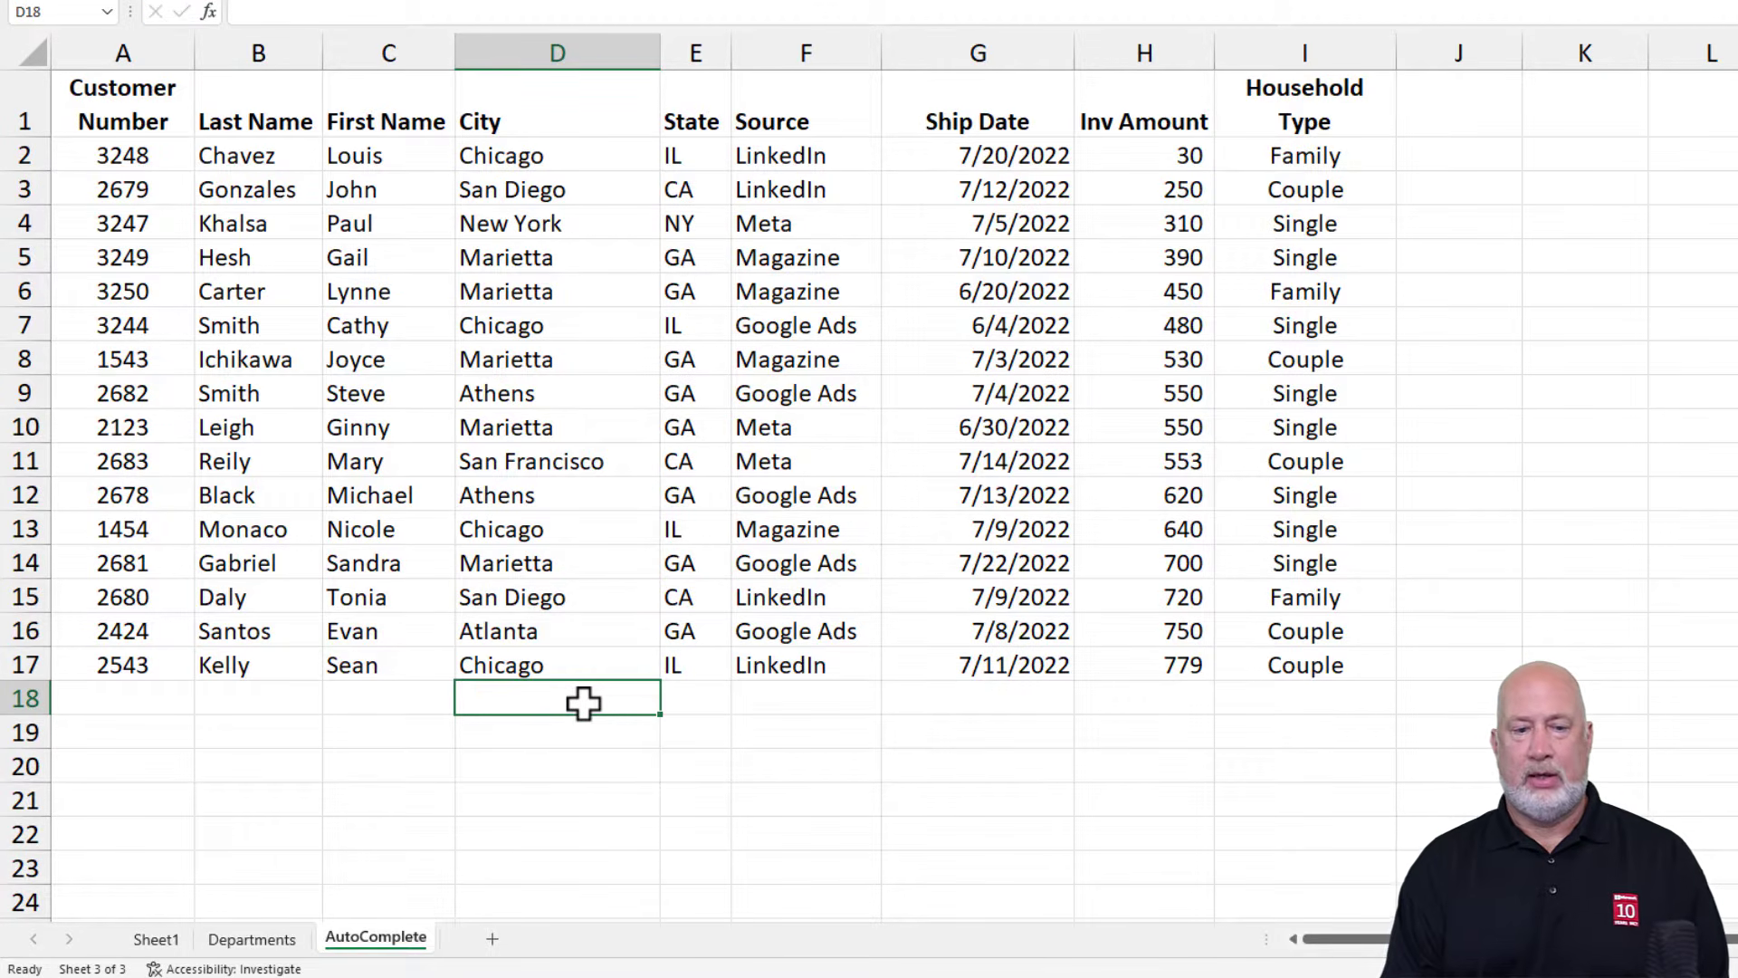
{"action": "type", "text": "C"}
{"action": "key", "text": "BackSpace"}
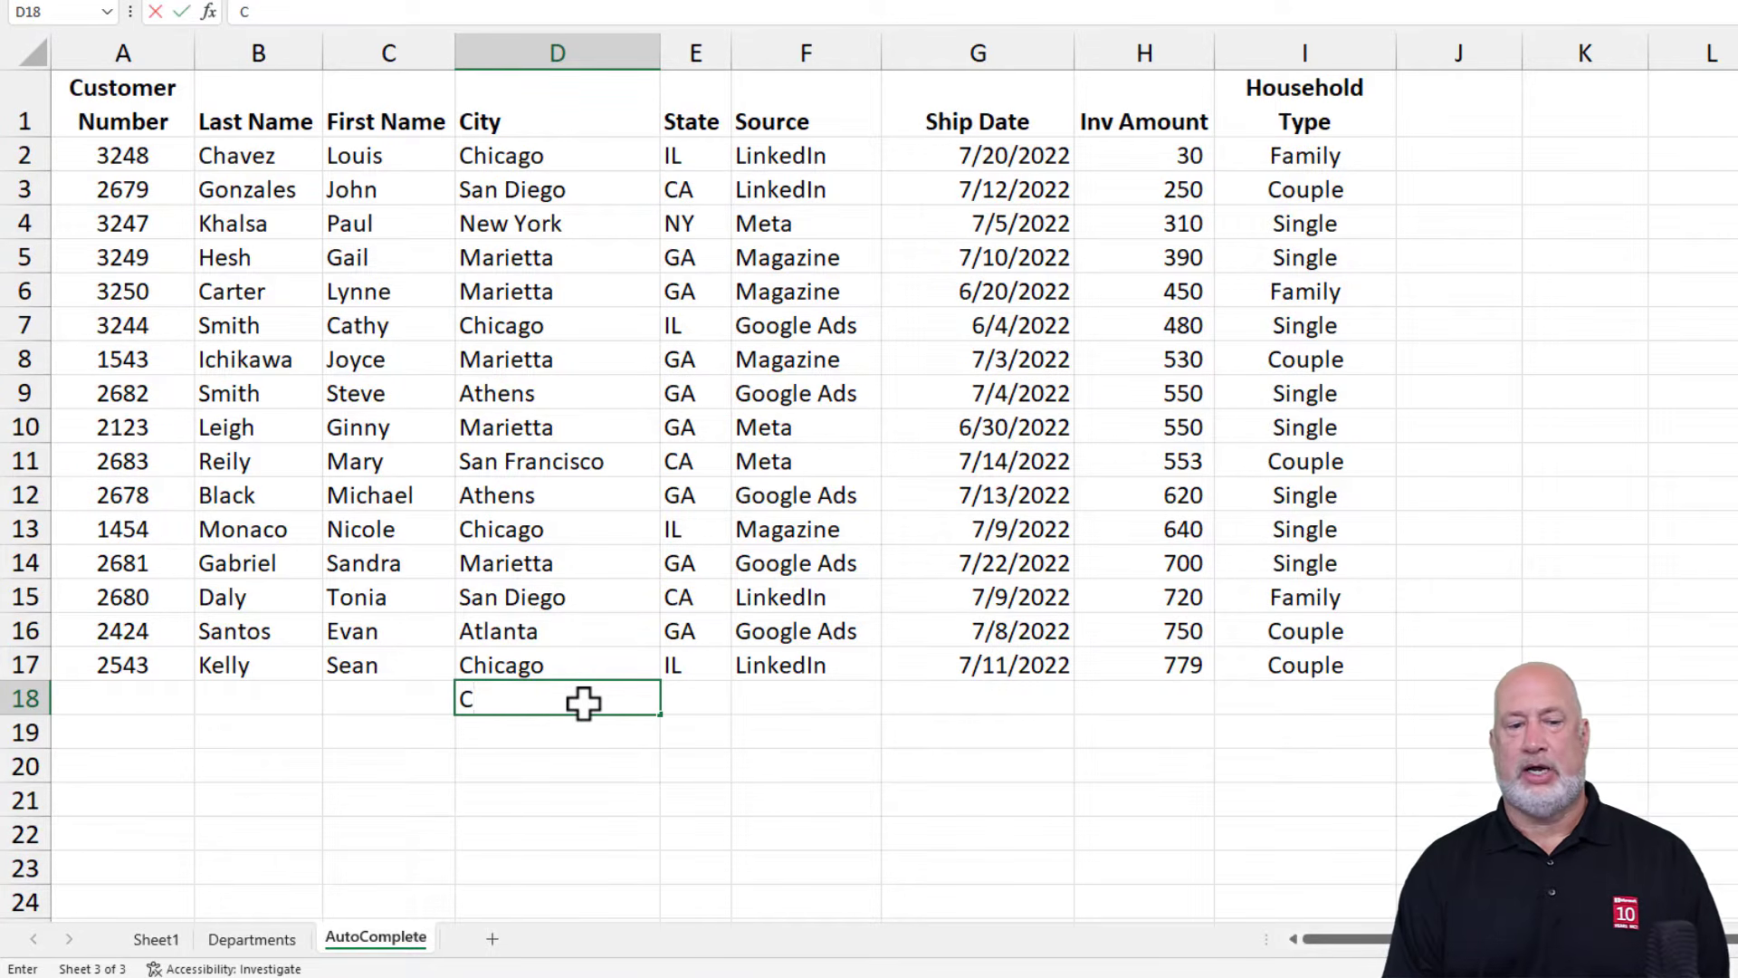
{"action": "key", "text": "Escape"}
{"action": "type", "text": "A"}
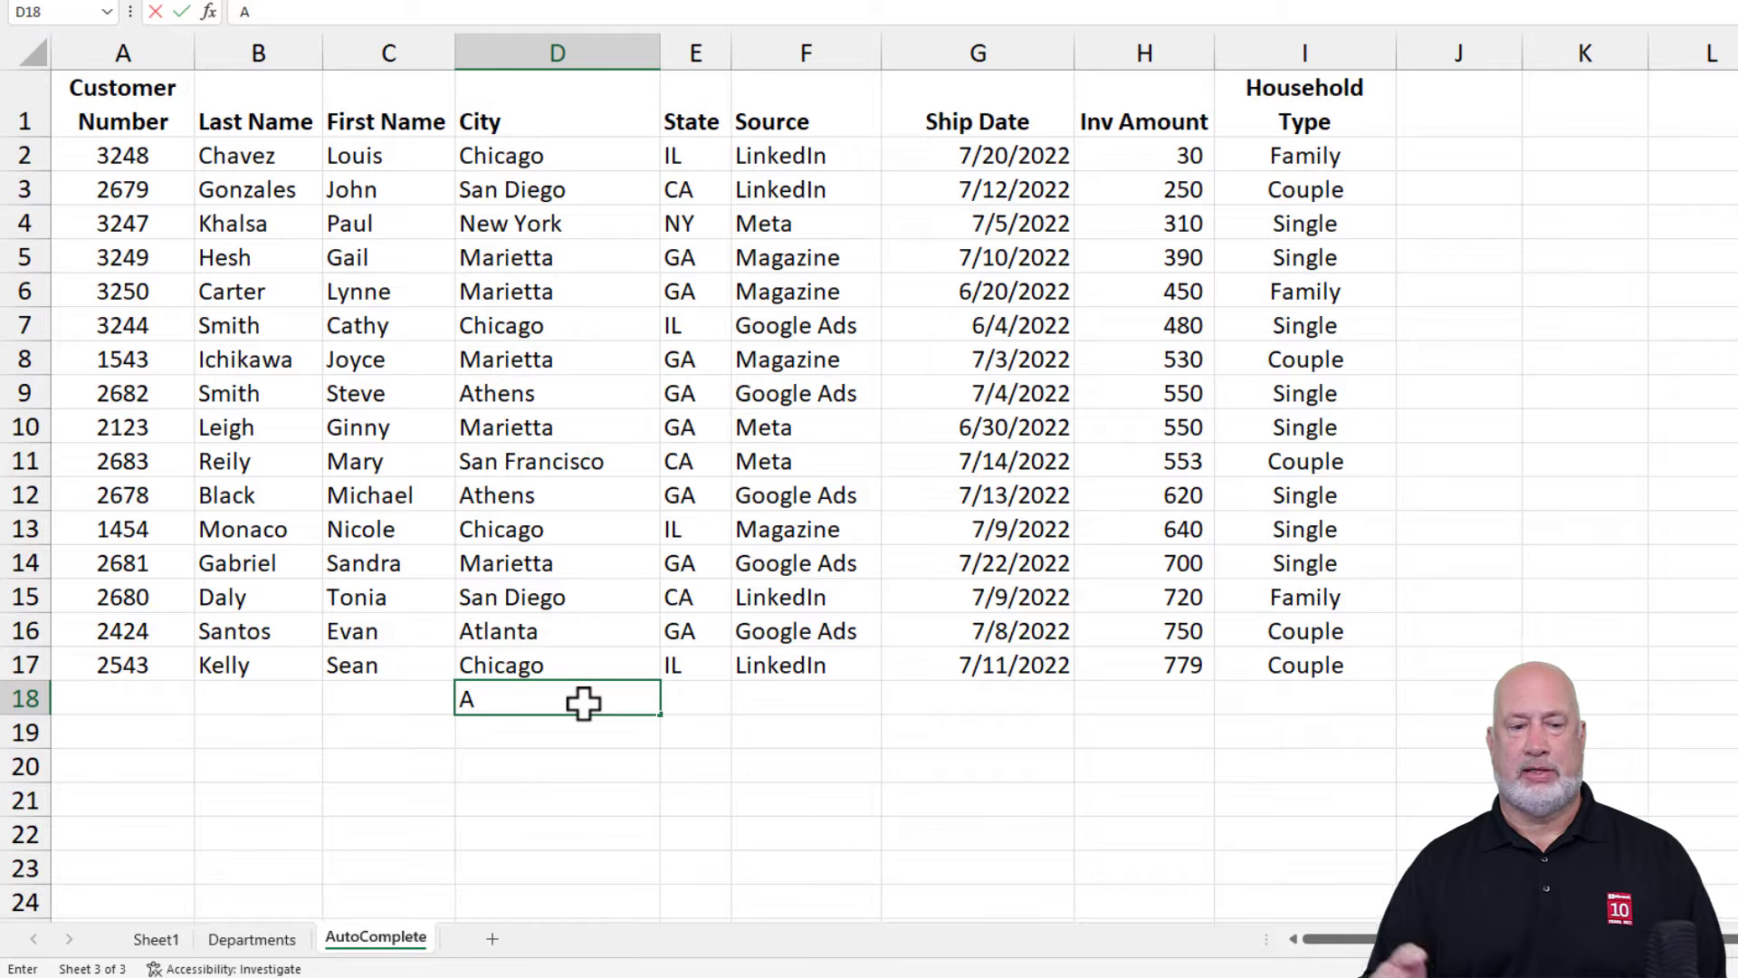
{"action": "type", "text": "t"}
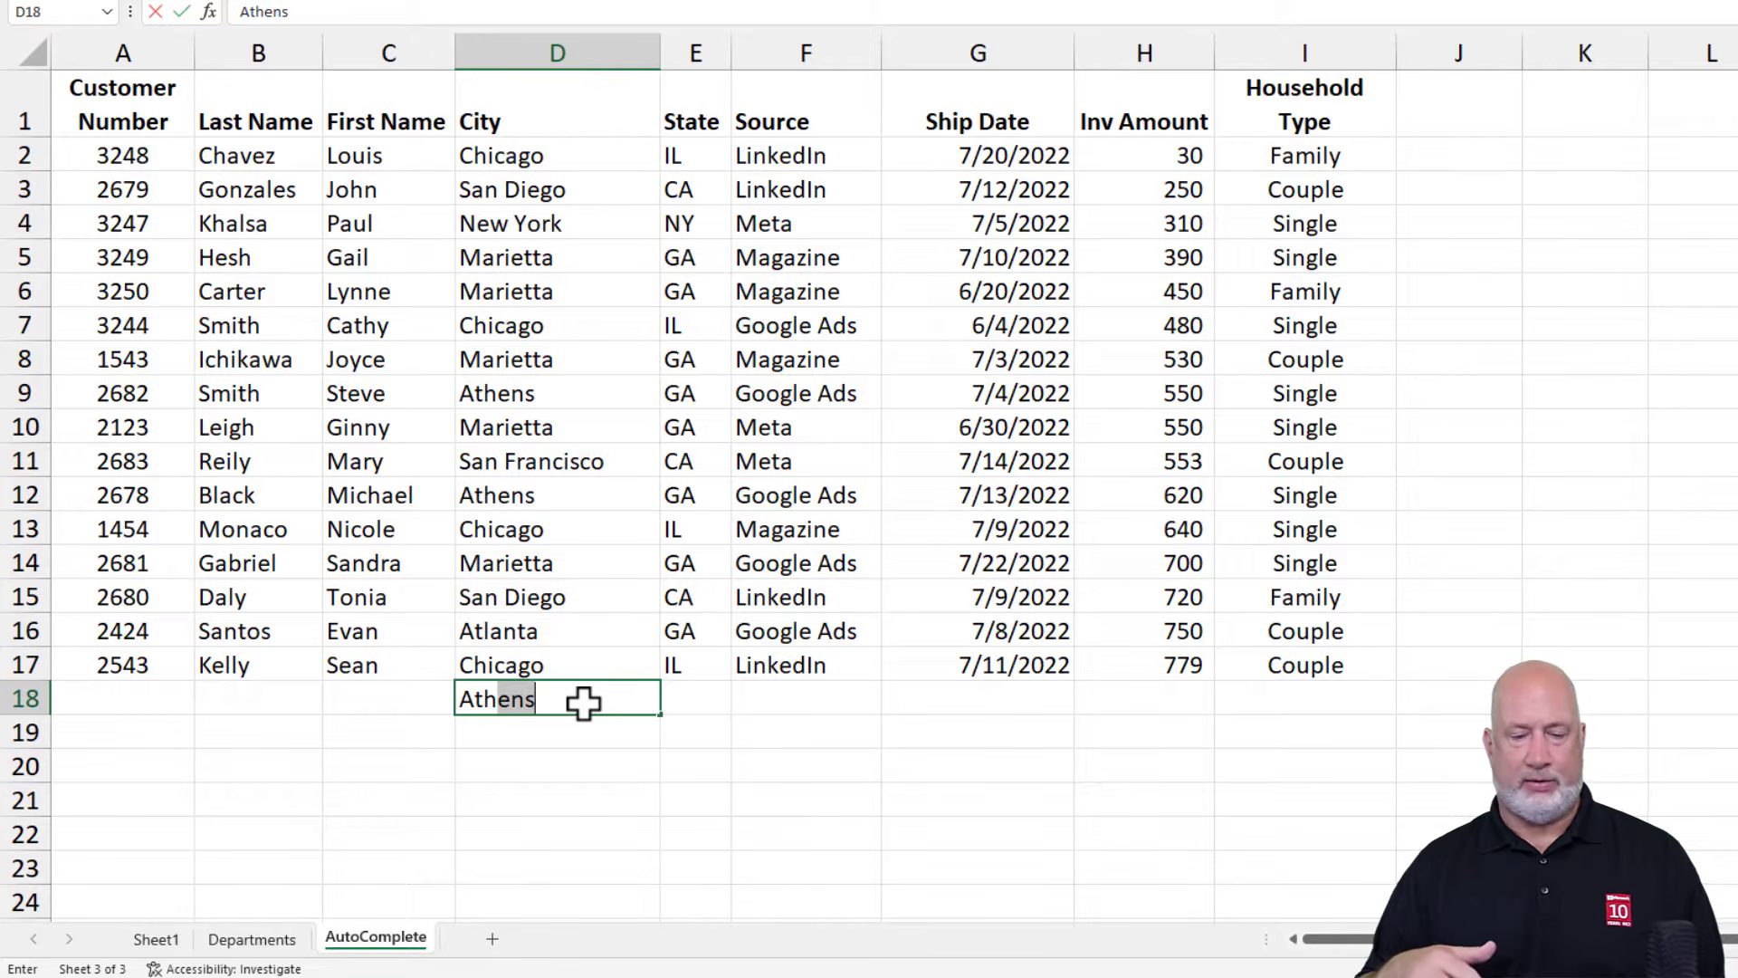
{"action": "key", "text": "Escape"}
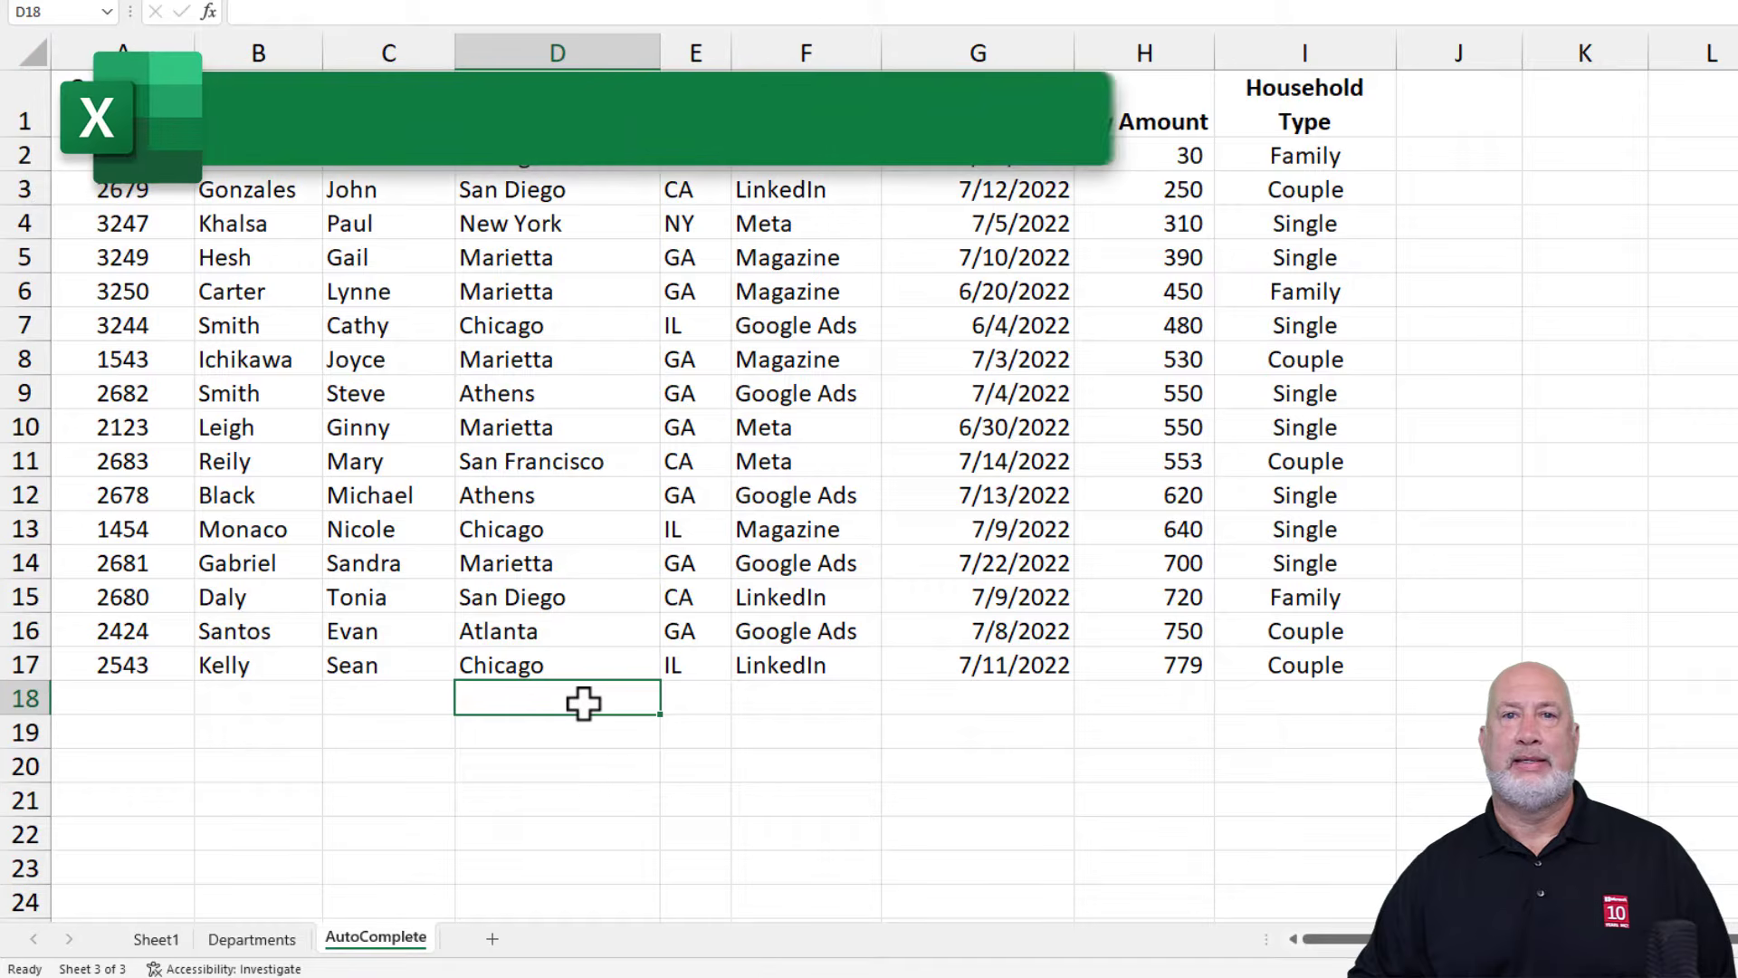
Step: Fill City cell D18 with New York, chosen from the pick list of the column's existing entries
{"action": "key", "text": "alt+Down"}
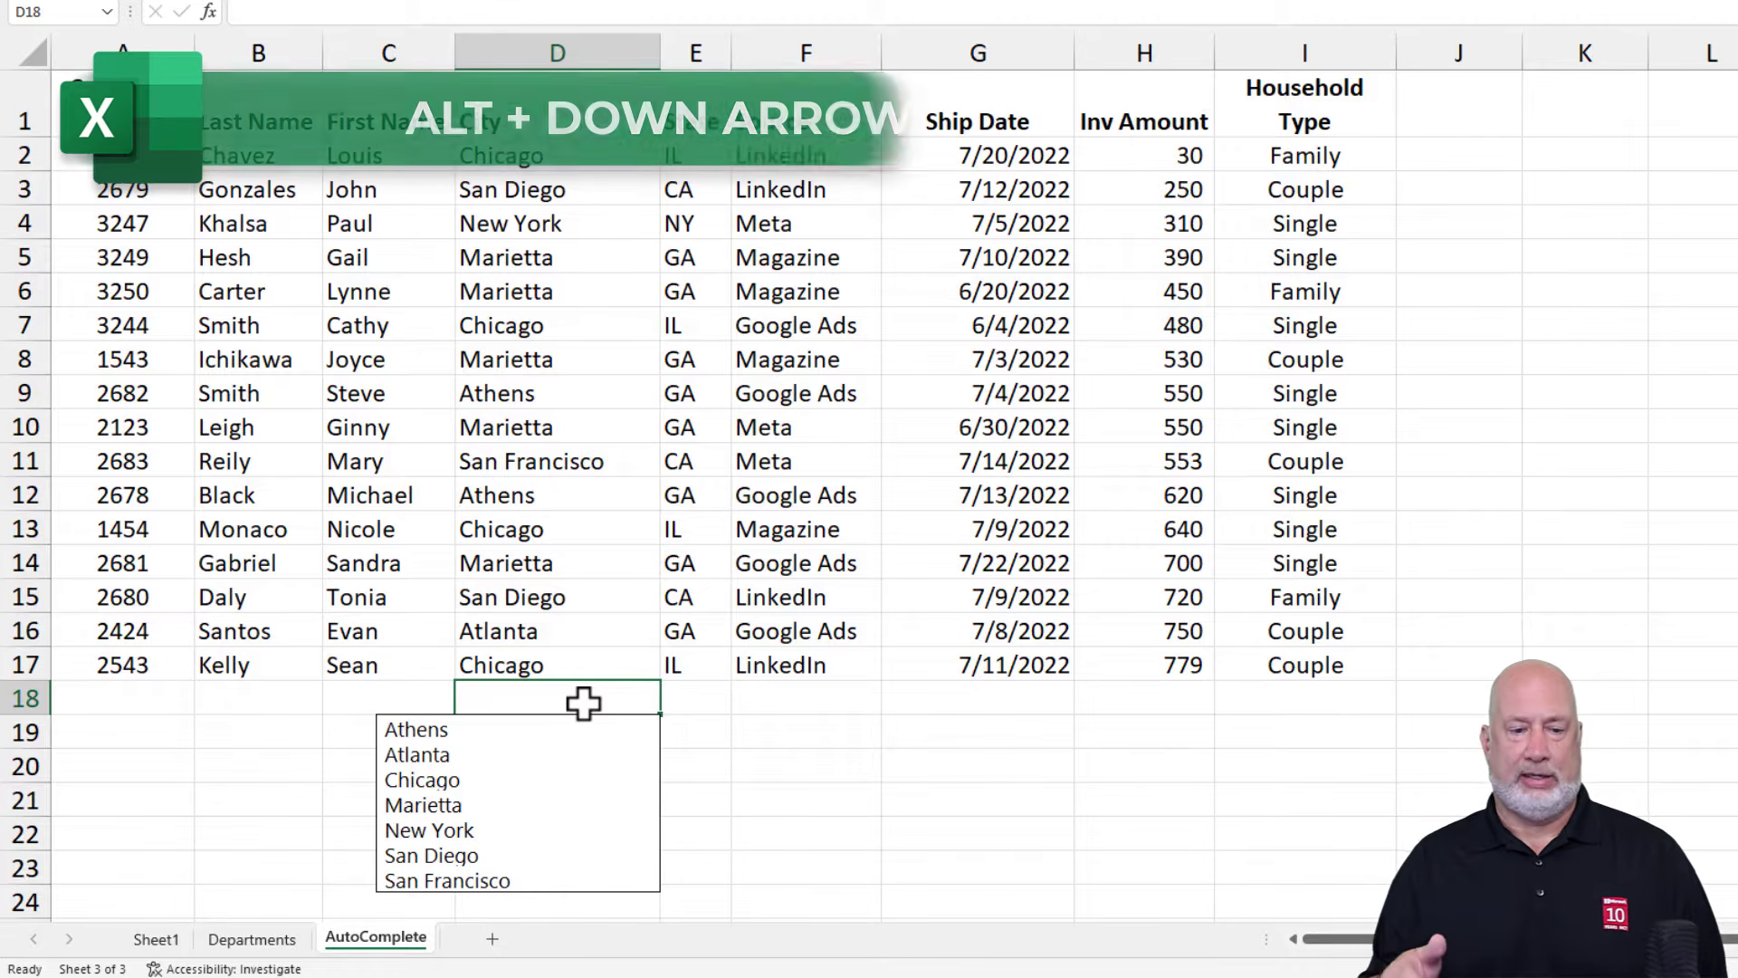
{"action": "left_click", "coordinate": [444, 831]}
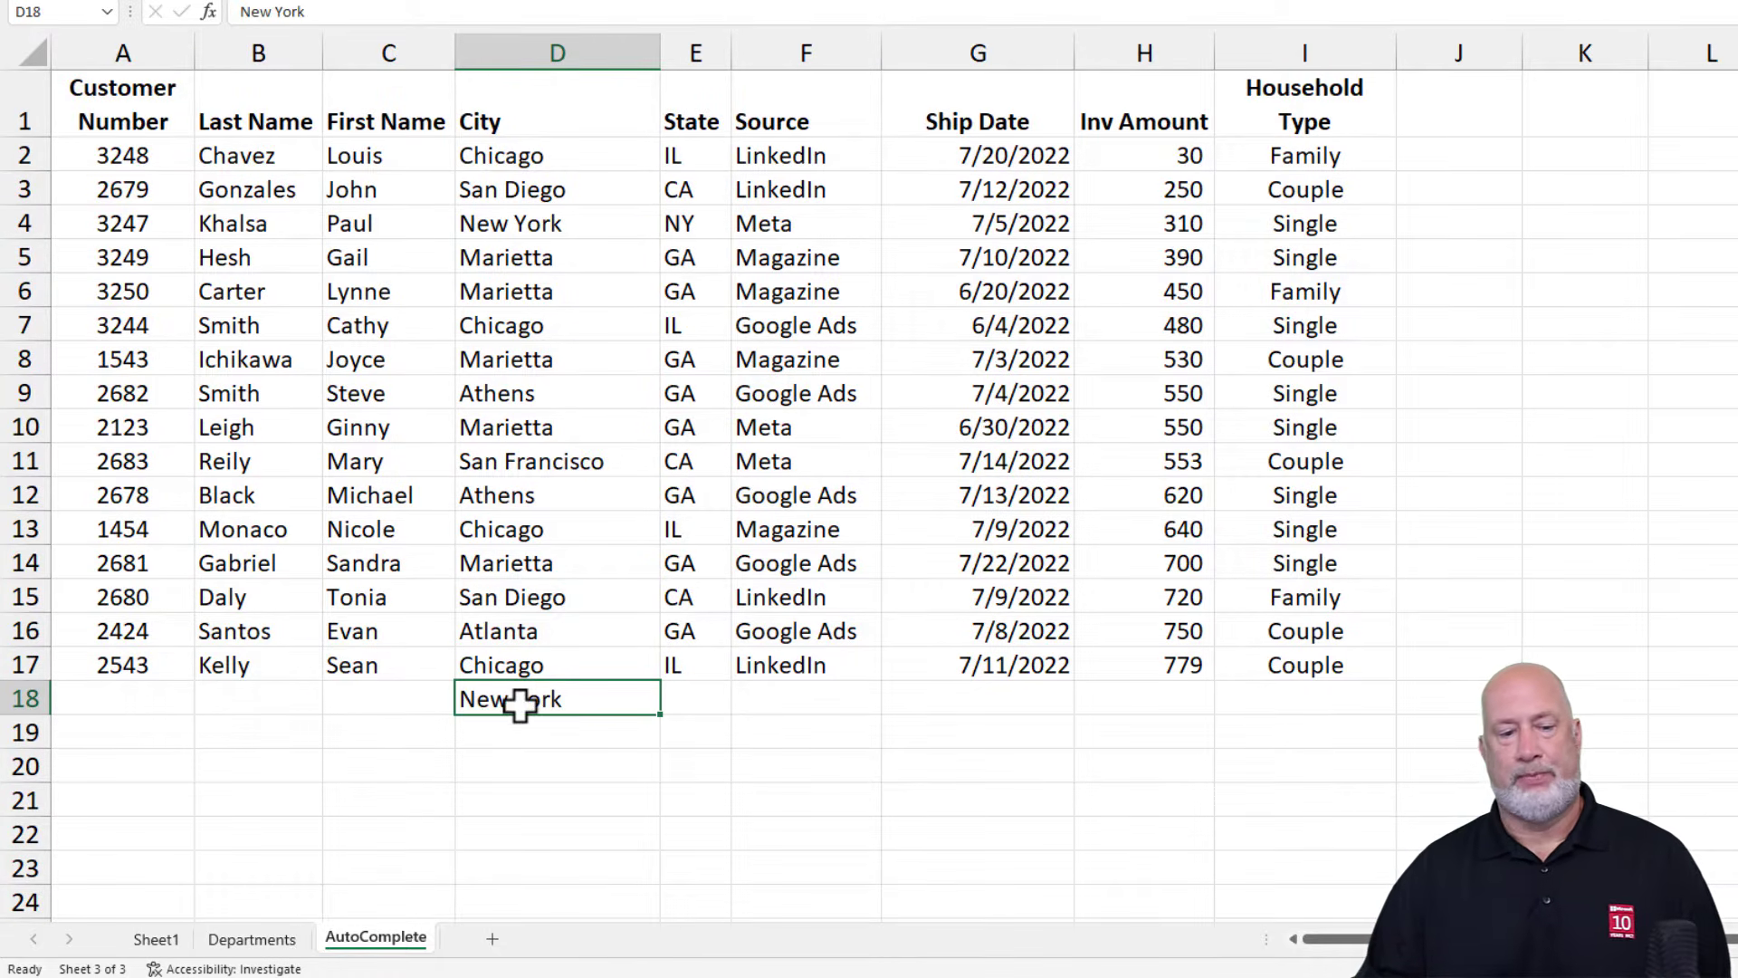
{"action": "left_click", "coordinate": [158, 938]}
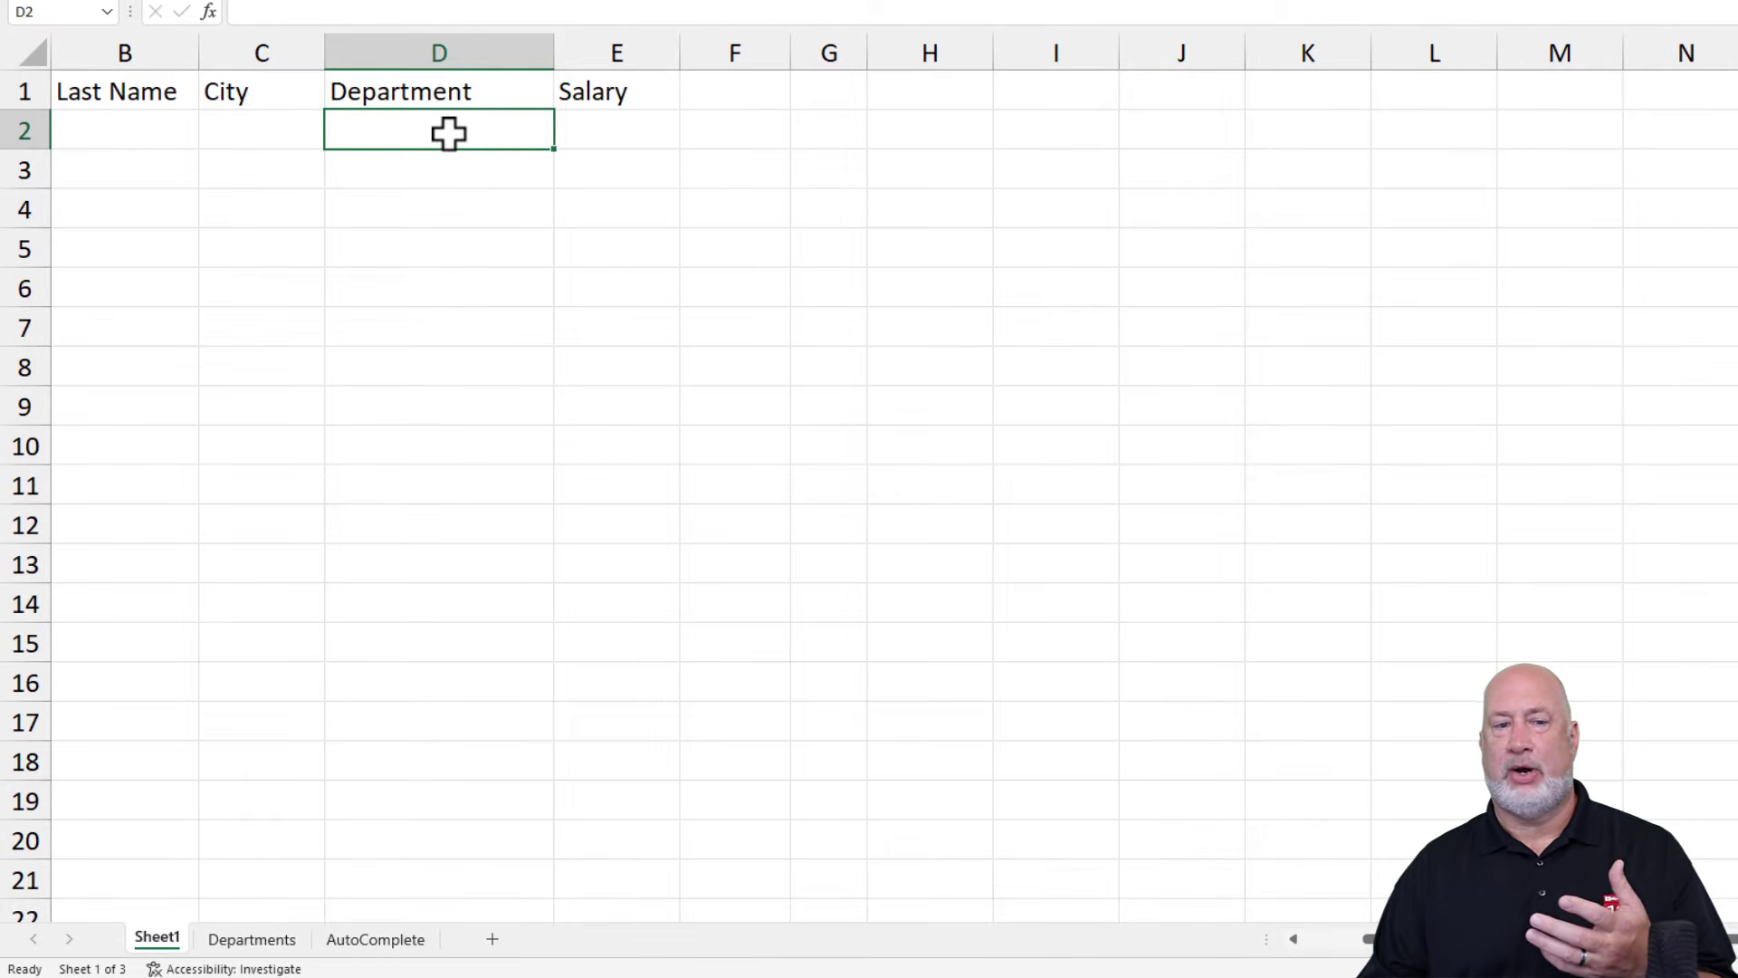
{"action": "left_click", "coordinate": [254, 939]}
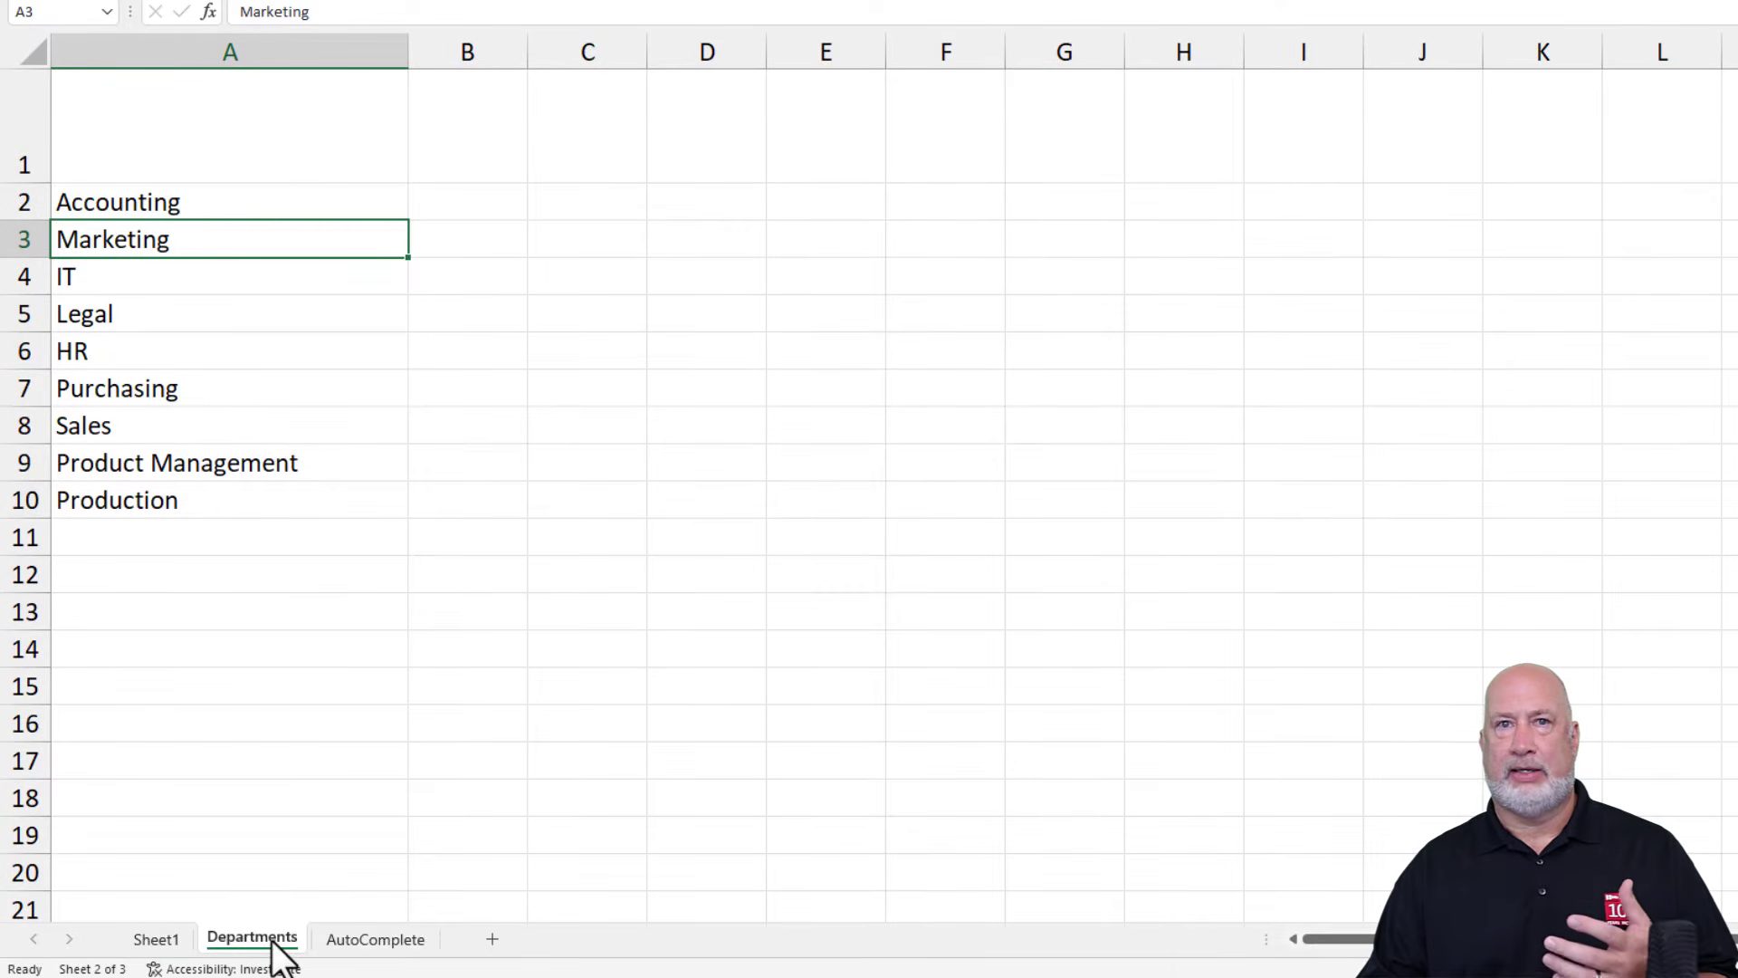
{"action": "left_click", "coordinate": [170, 941]}
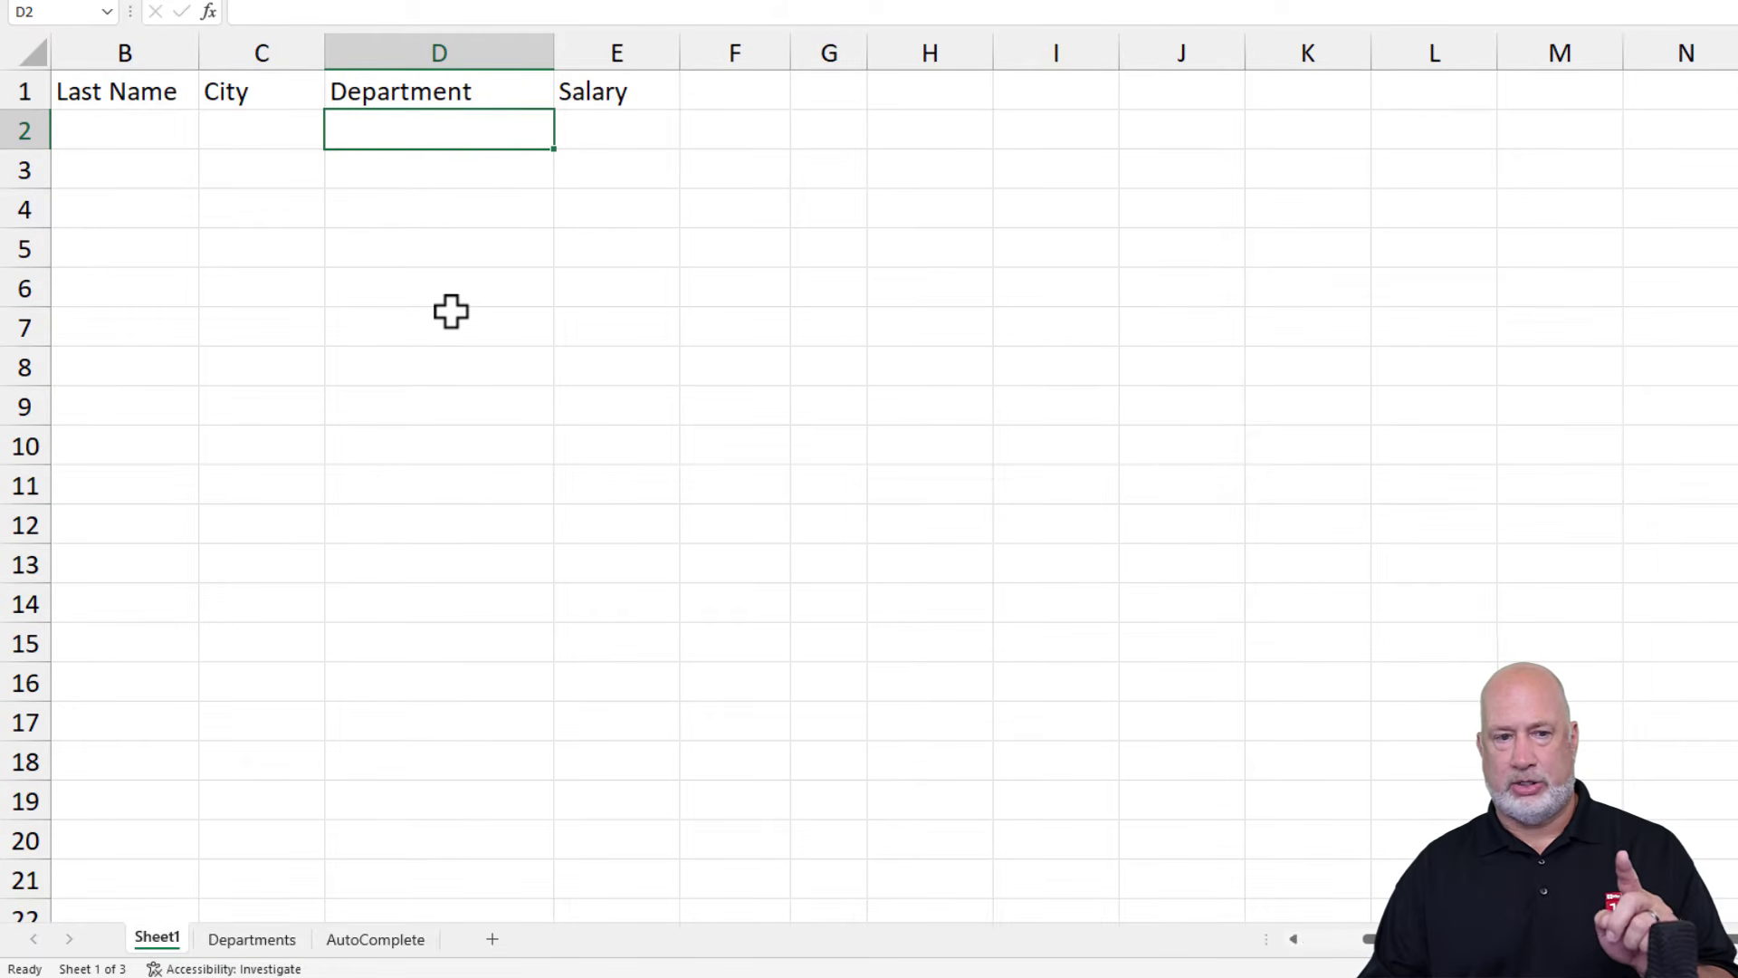
Step: Enter the heading Departments in cell A1 of the Departments sheet and make it bold
{"action": "left_click", "coordinate": [272, 941]}
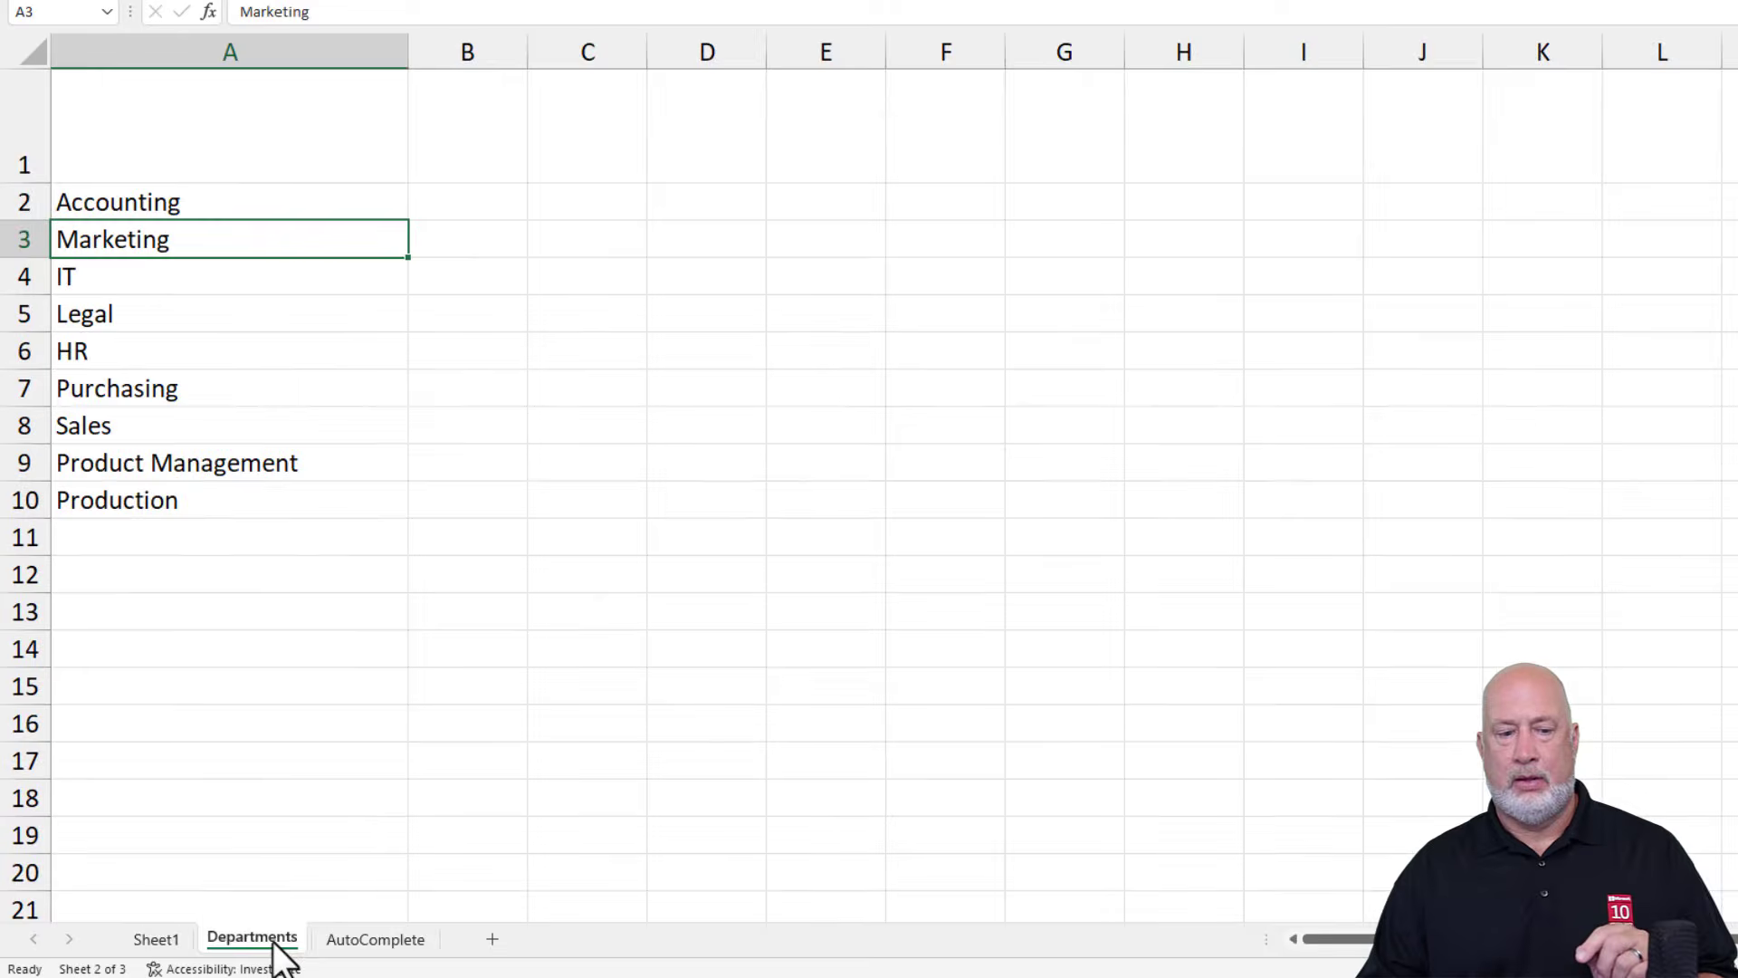
{"action": "left_click", "coordinate": [269, 161]}
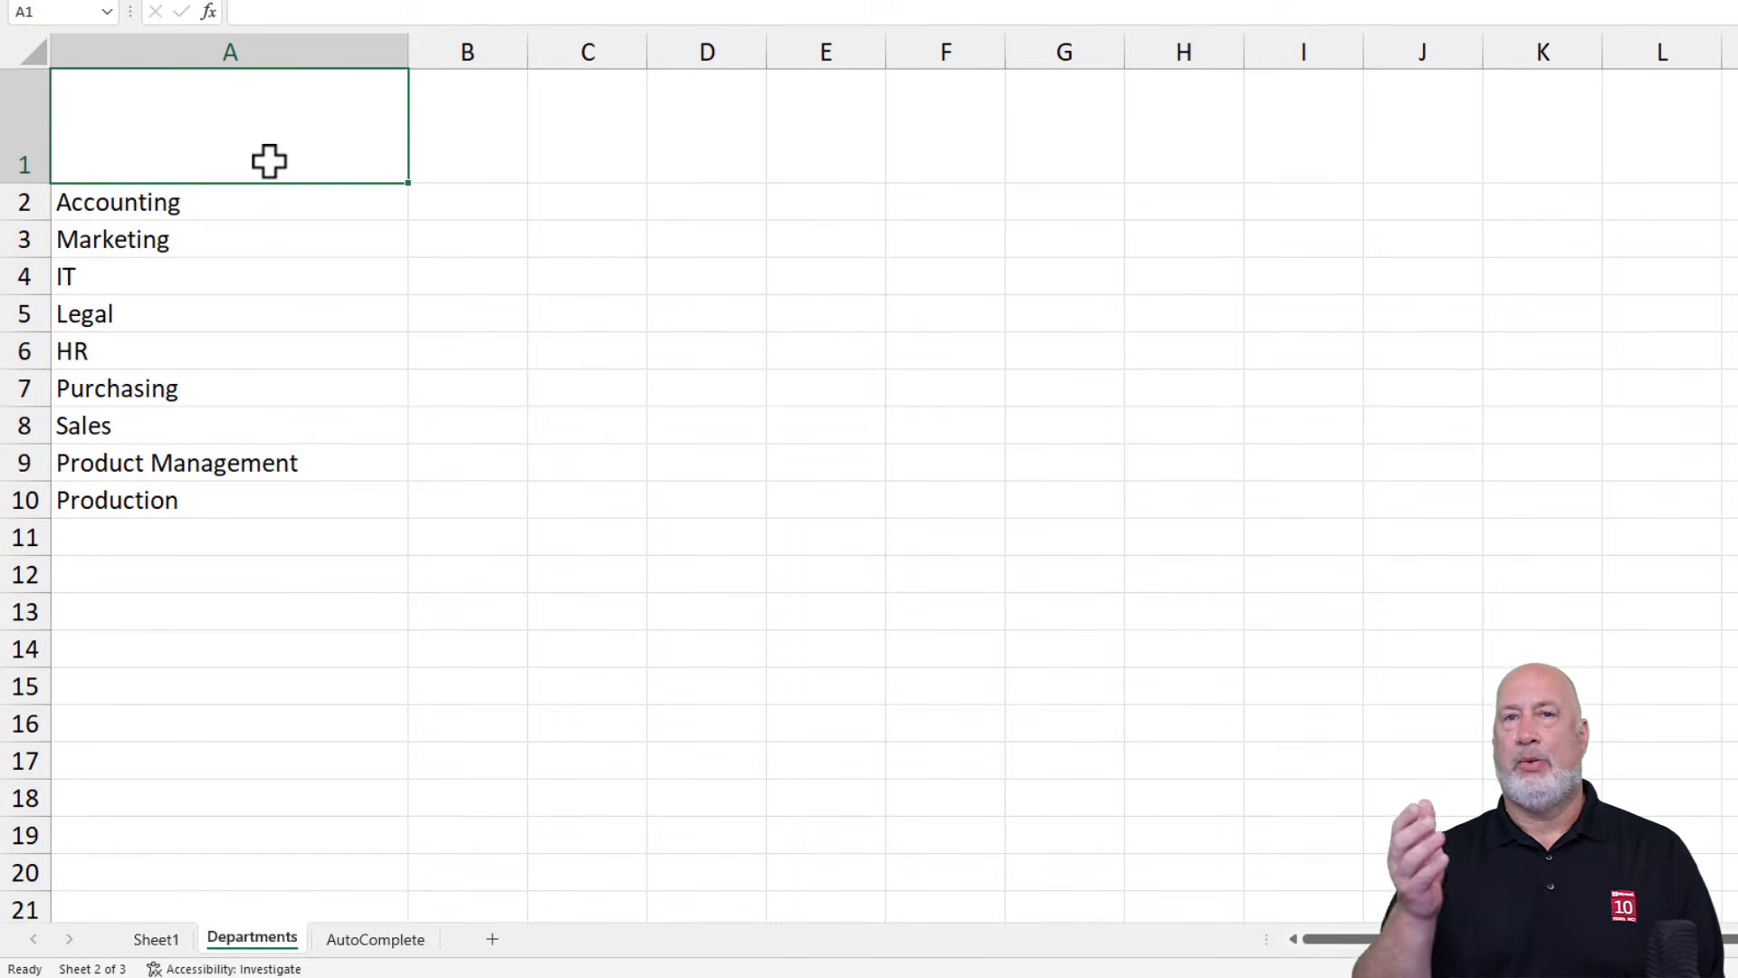
{"action": "type", "text": "D"}
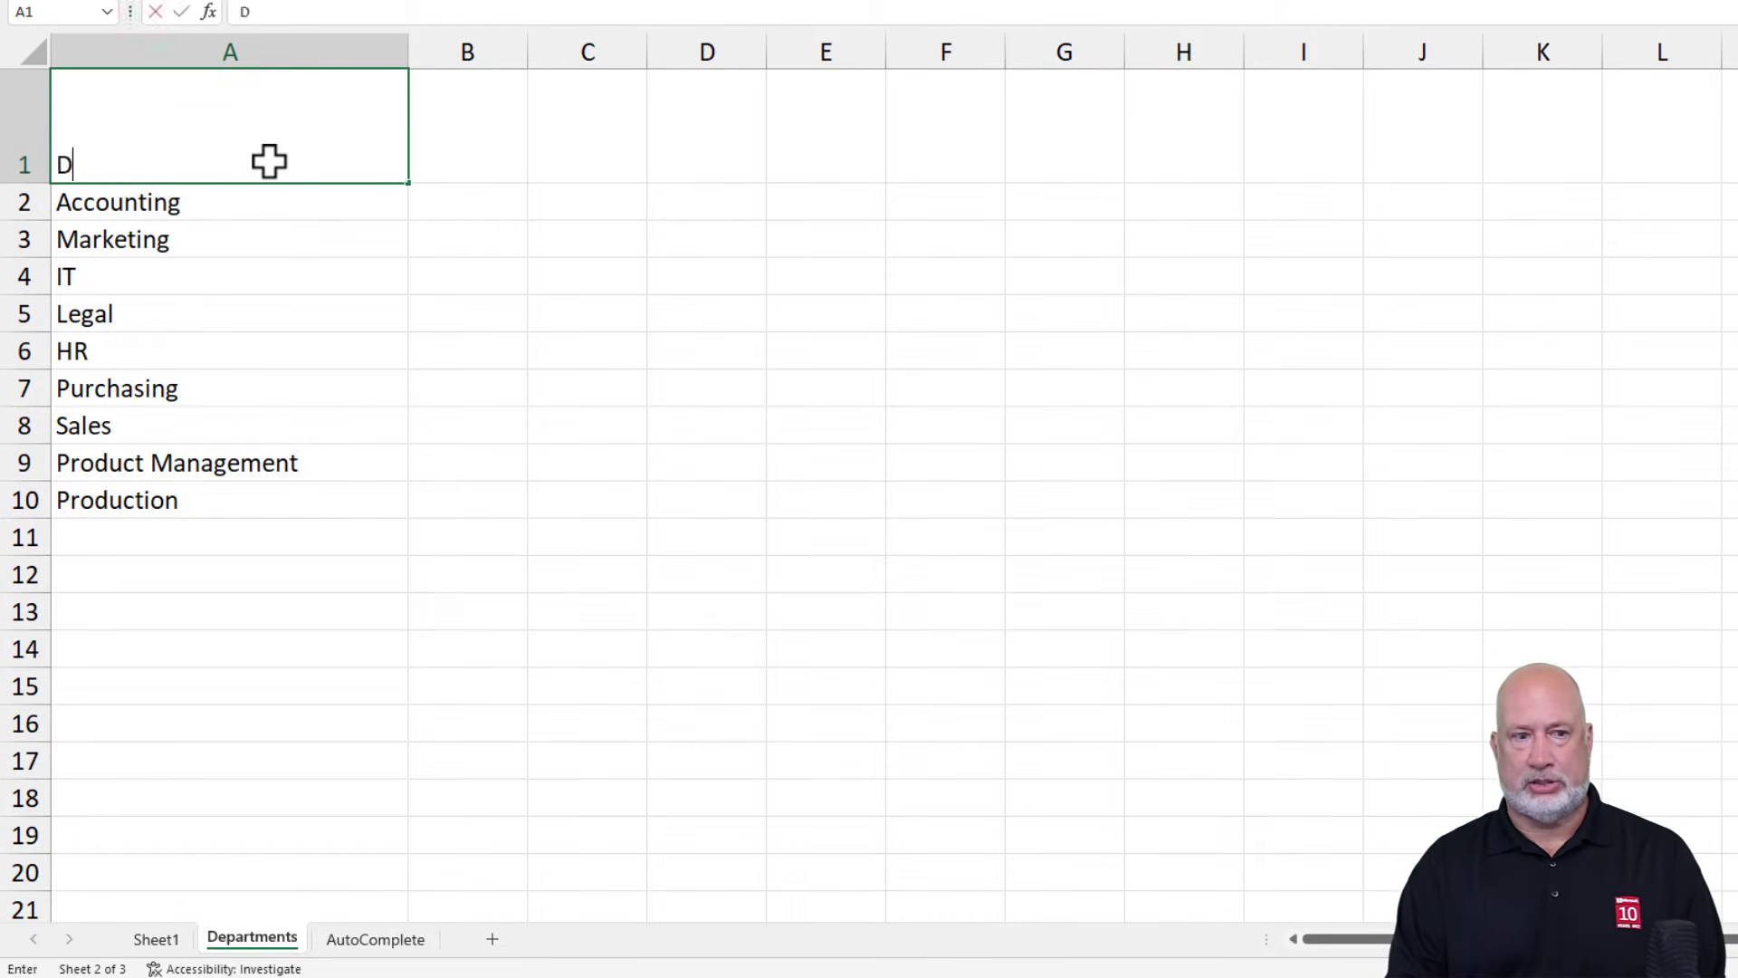
{"action": "type", "text": "epart"}
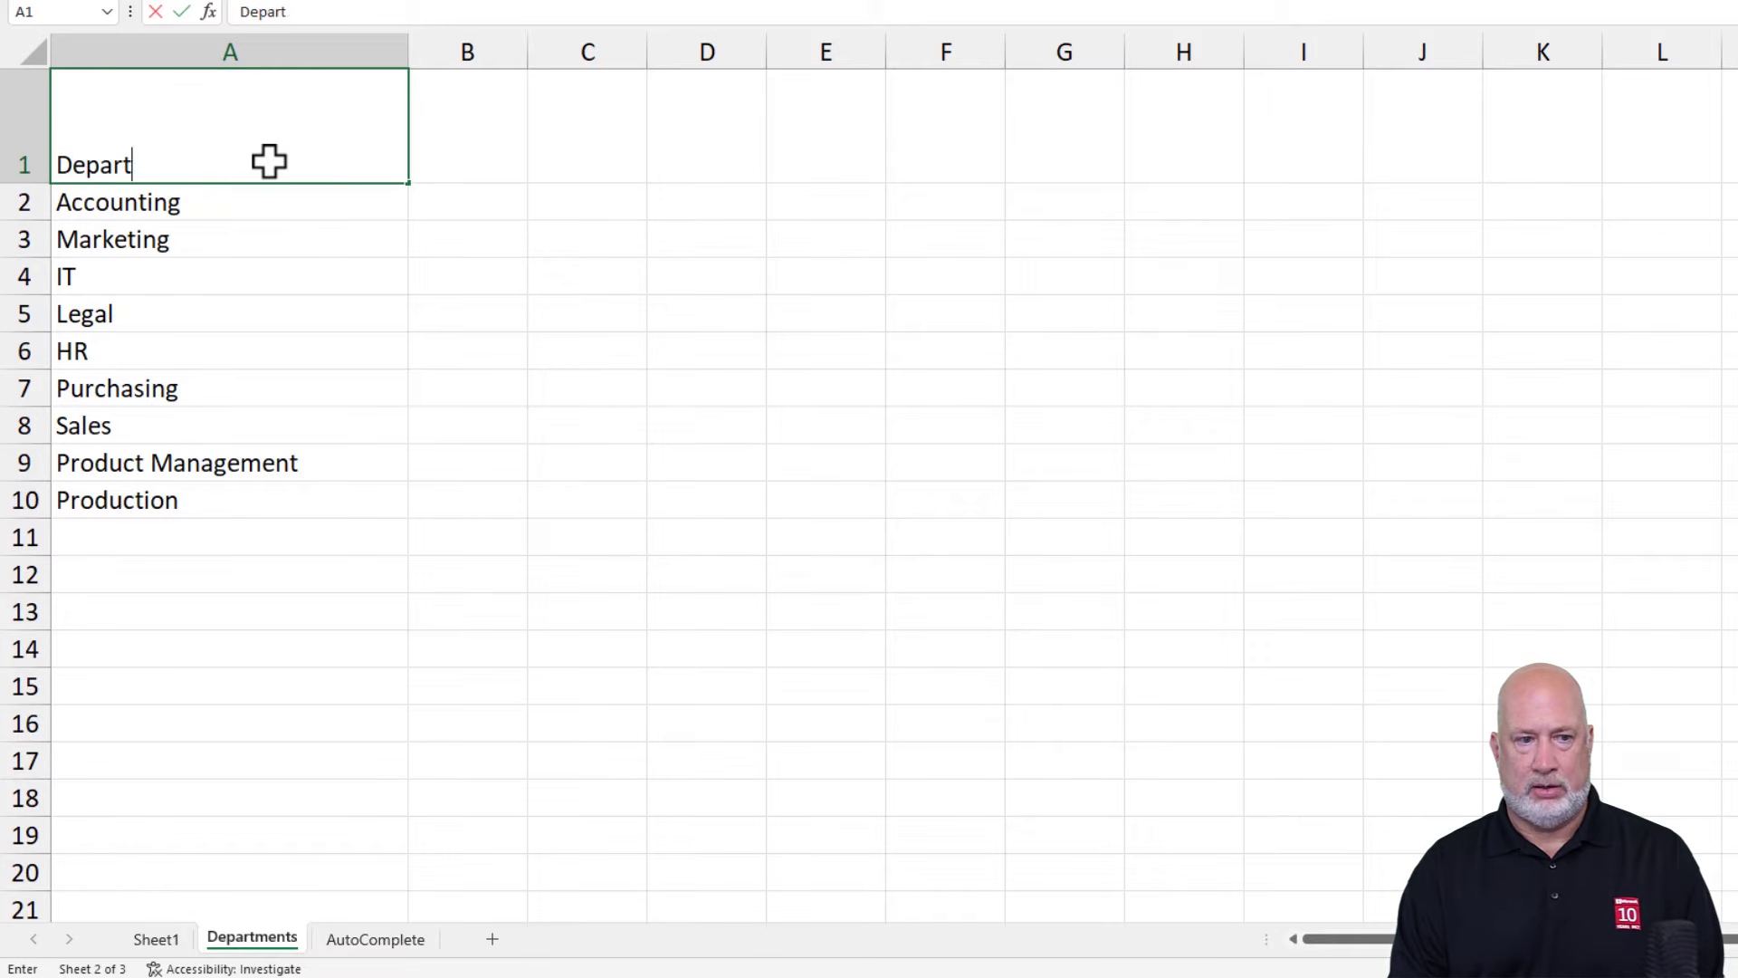
{"action": "type", "text": "ments"}
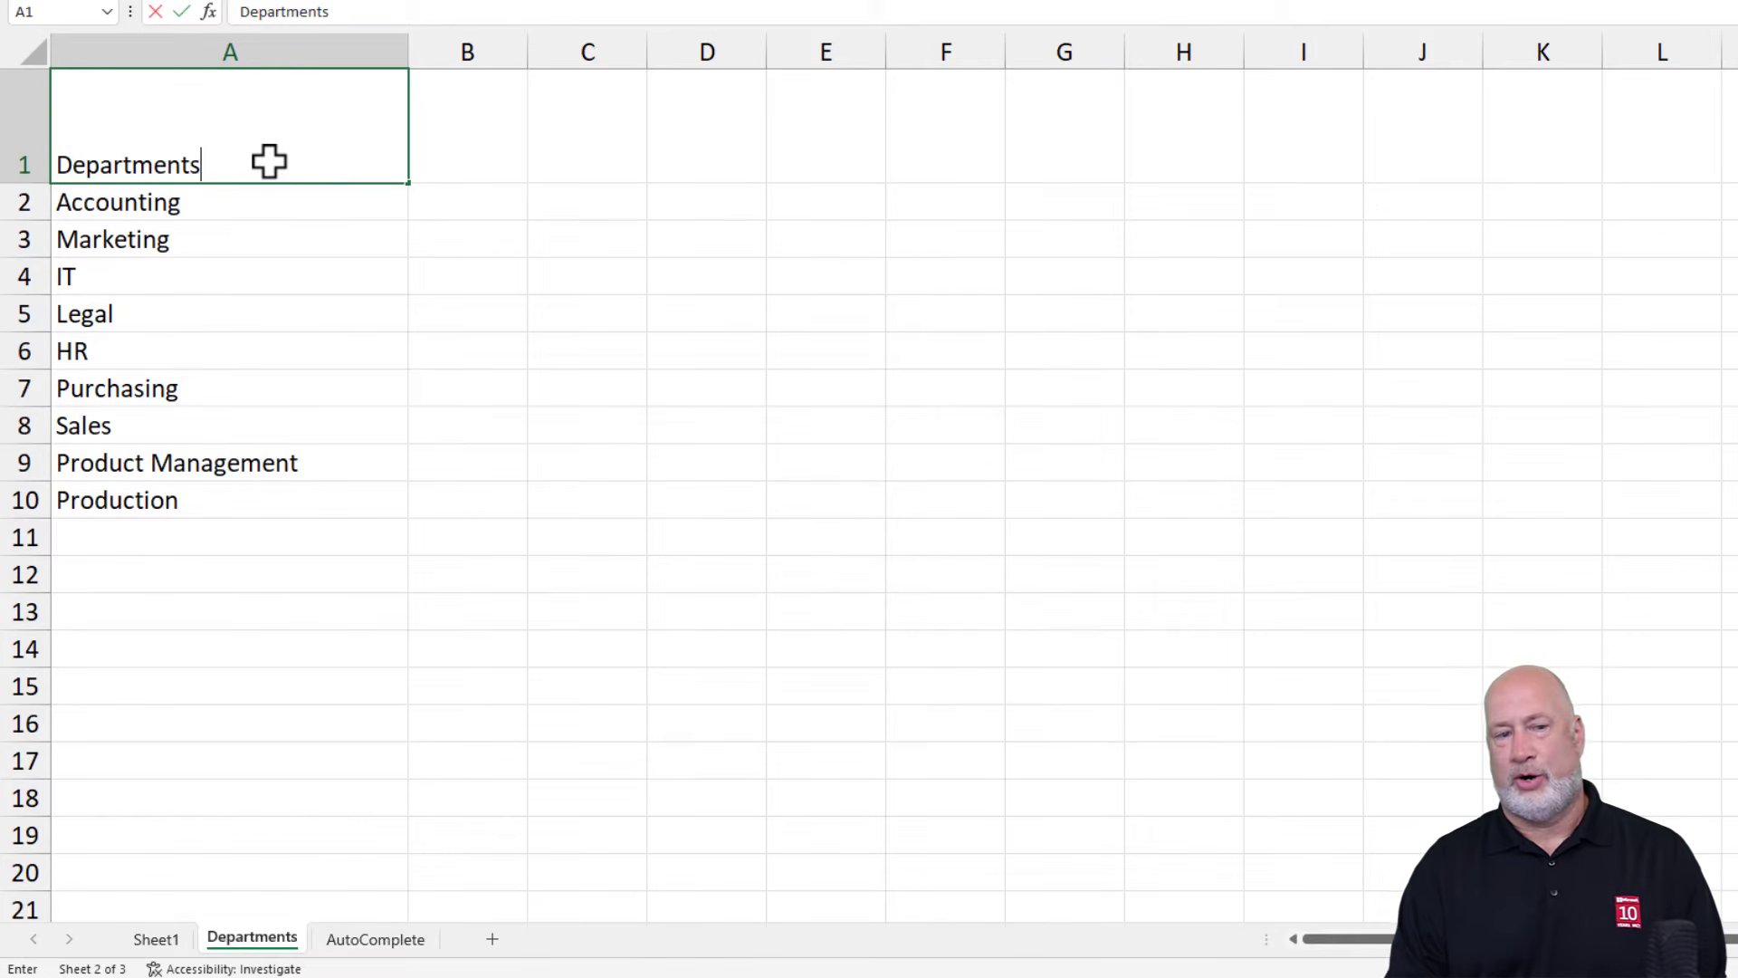
{"action": "key", "text": "Return"}
{"action": "left_click", "coordinate": [269, 161]}
{"action": "key", "text": "ctrl+b"}
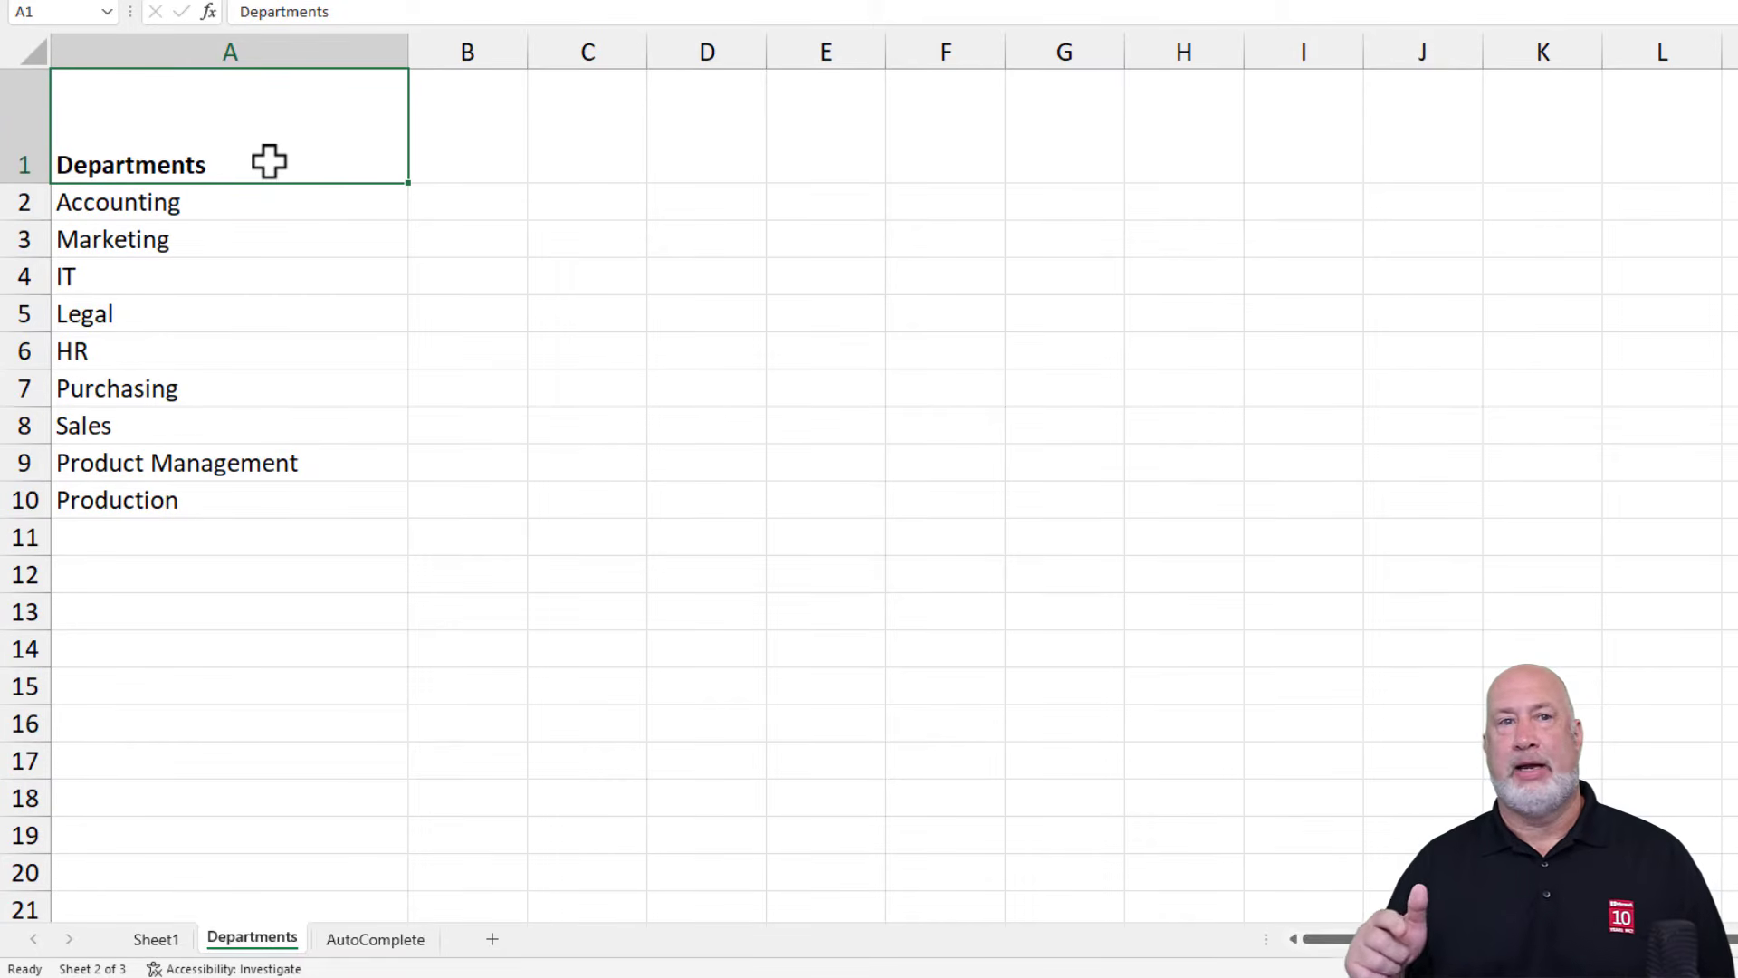
Step: Convert the department list in A1:A10 into a table with headers
{"action": "left_click", "coordinate": [238, 226]}
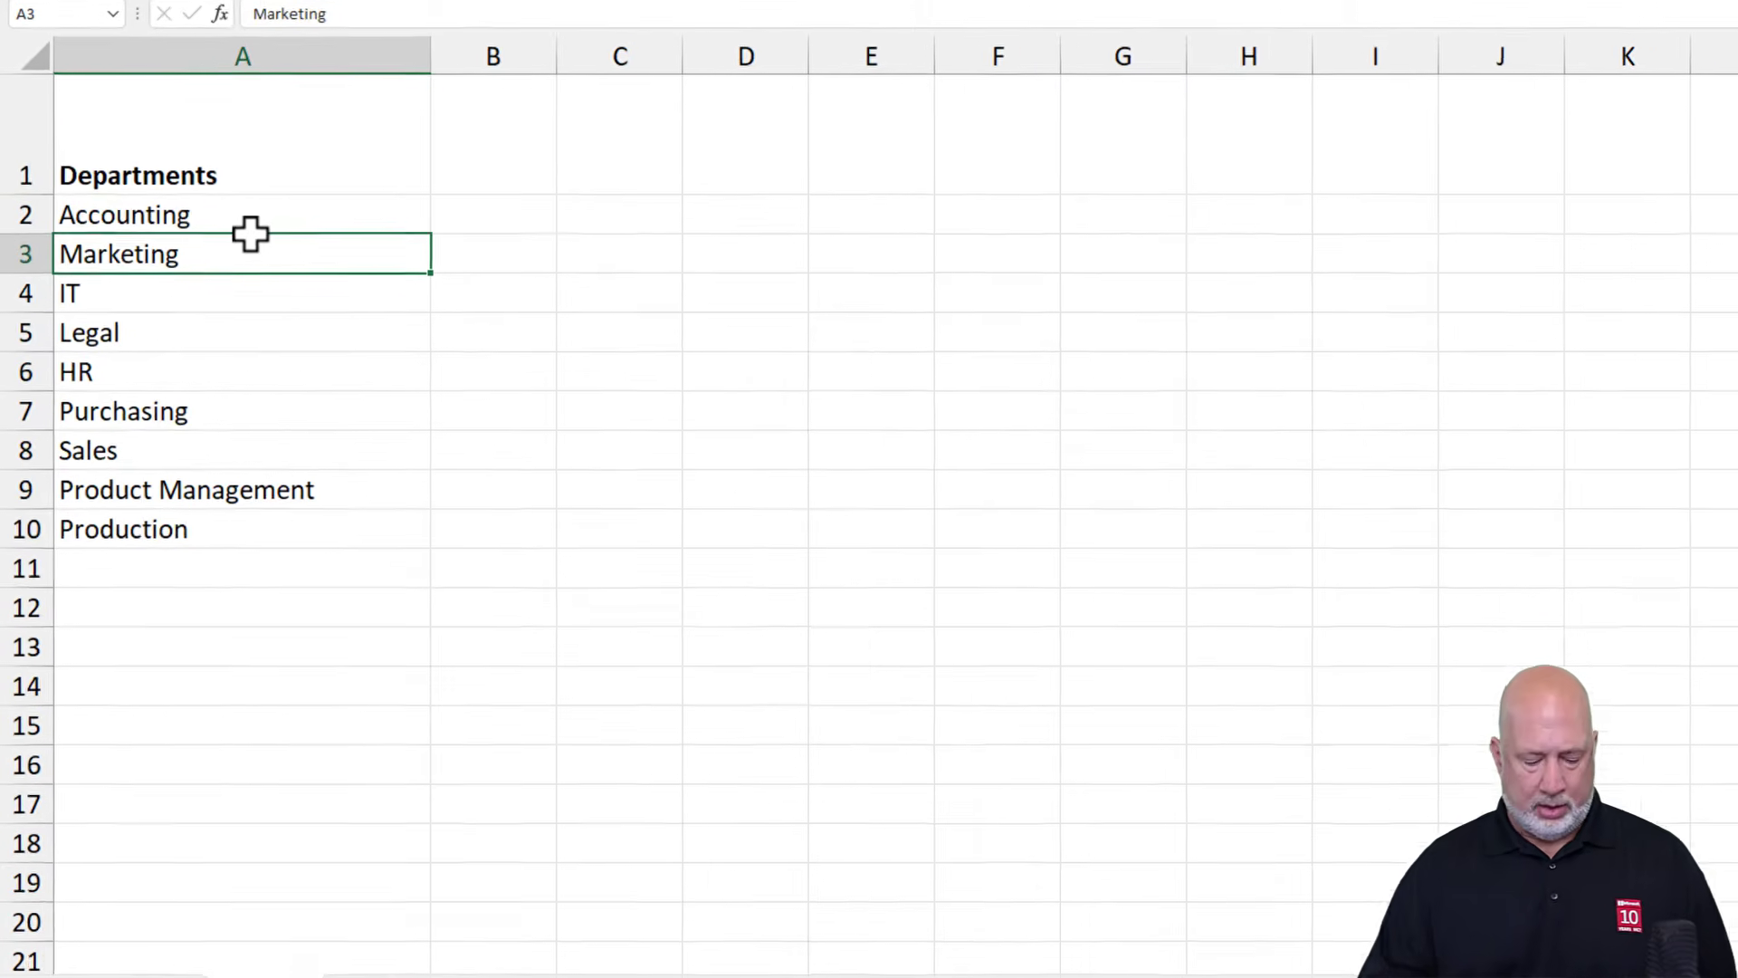
{"action": "key", "text": "ctrl+t"}
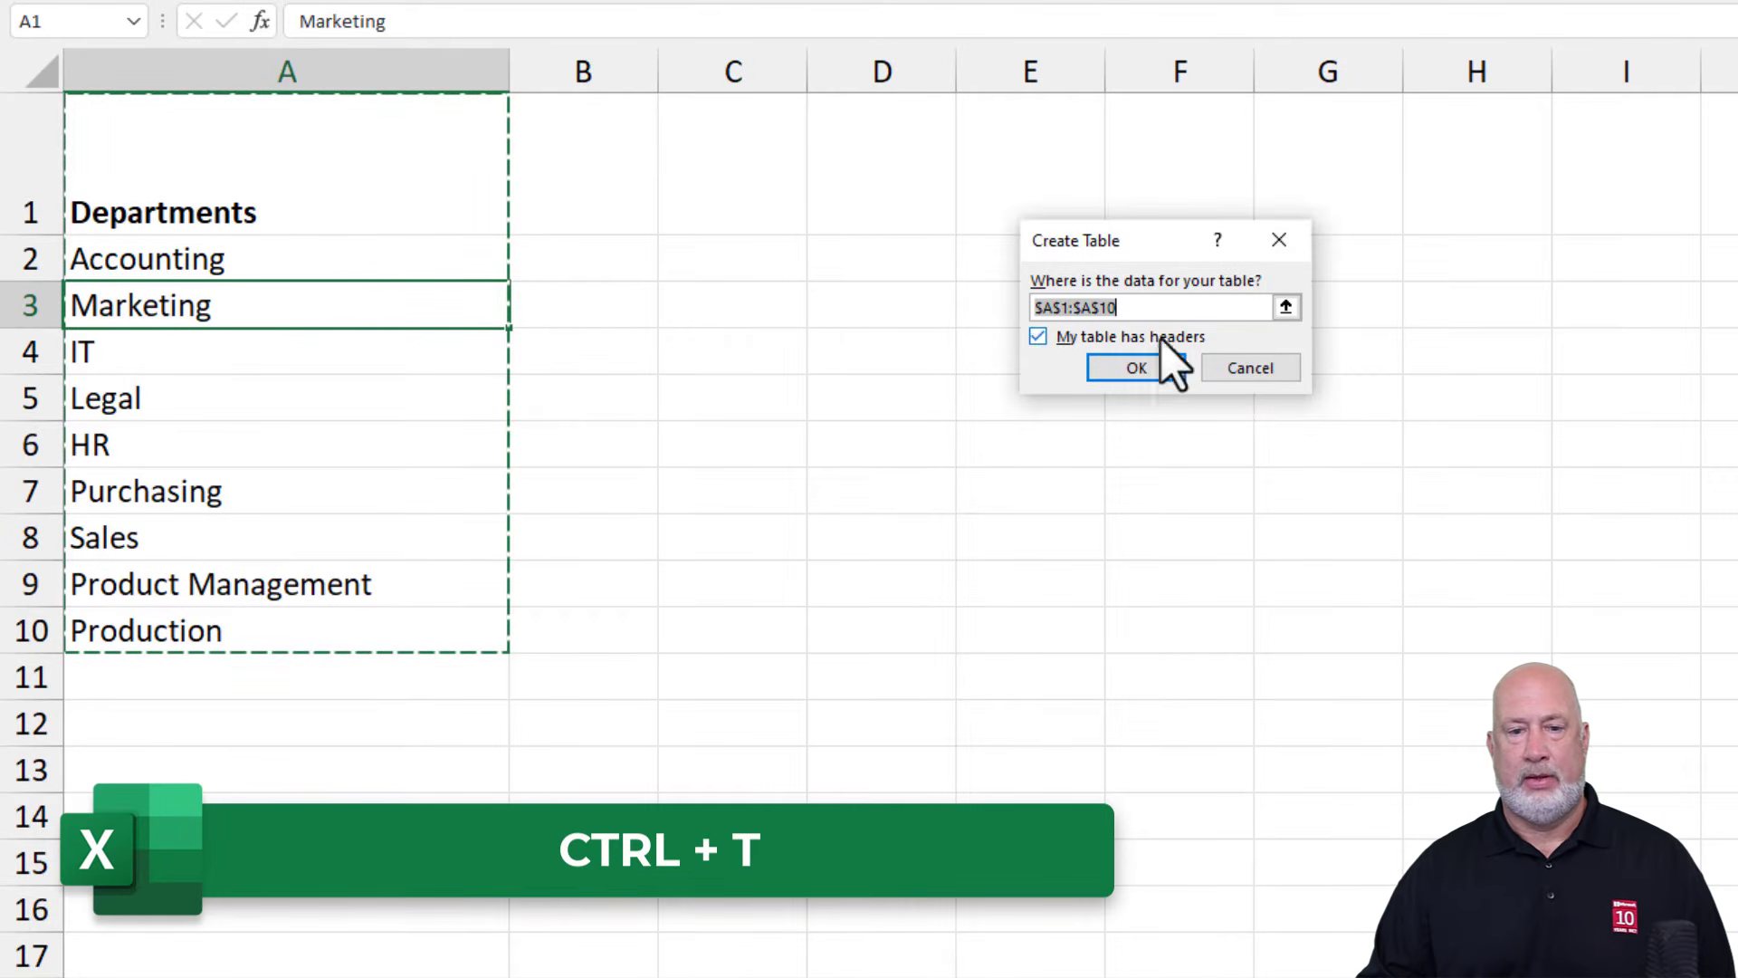
{"action": "left_click", "coordinate": [1150, 362]}
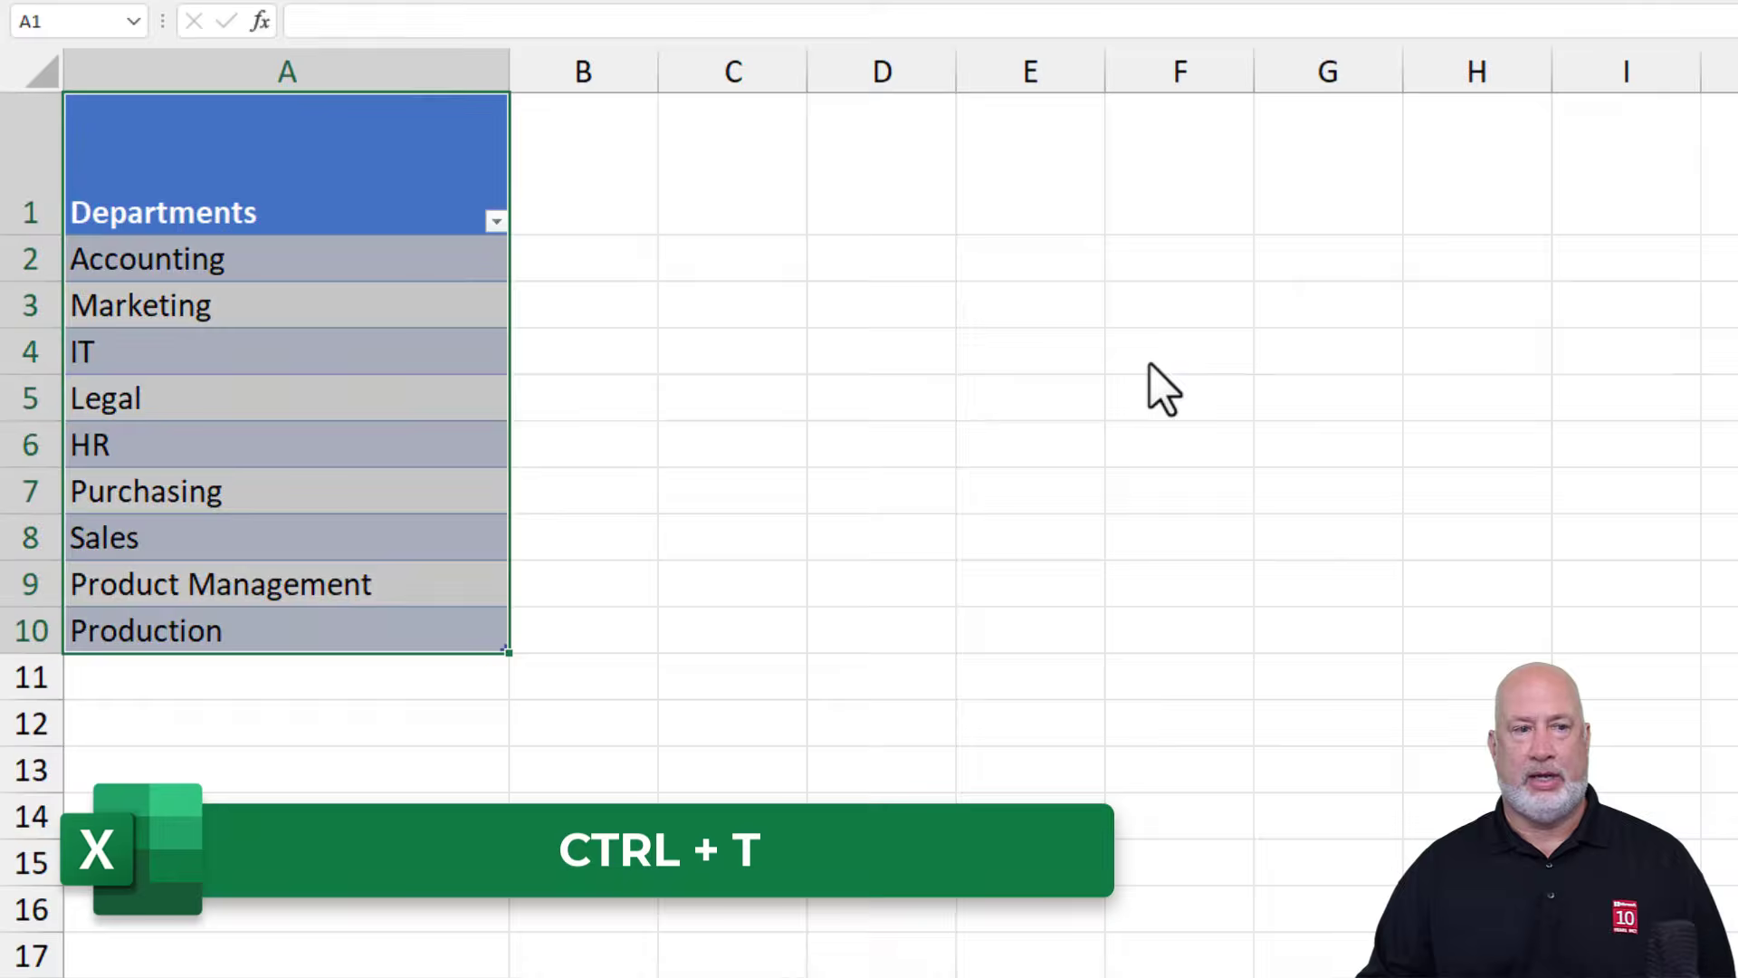
{"action": "left_click", "coordinate": [317, 270]}
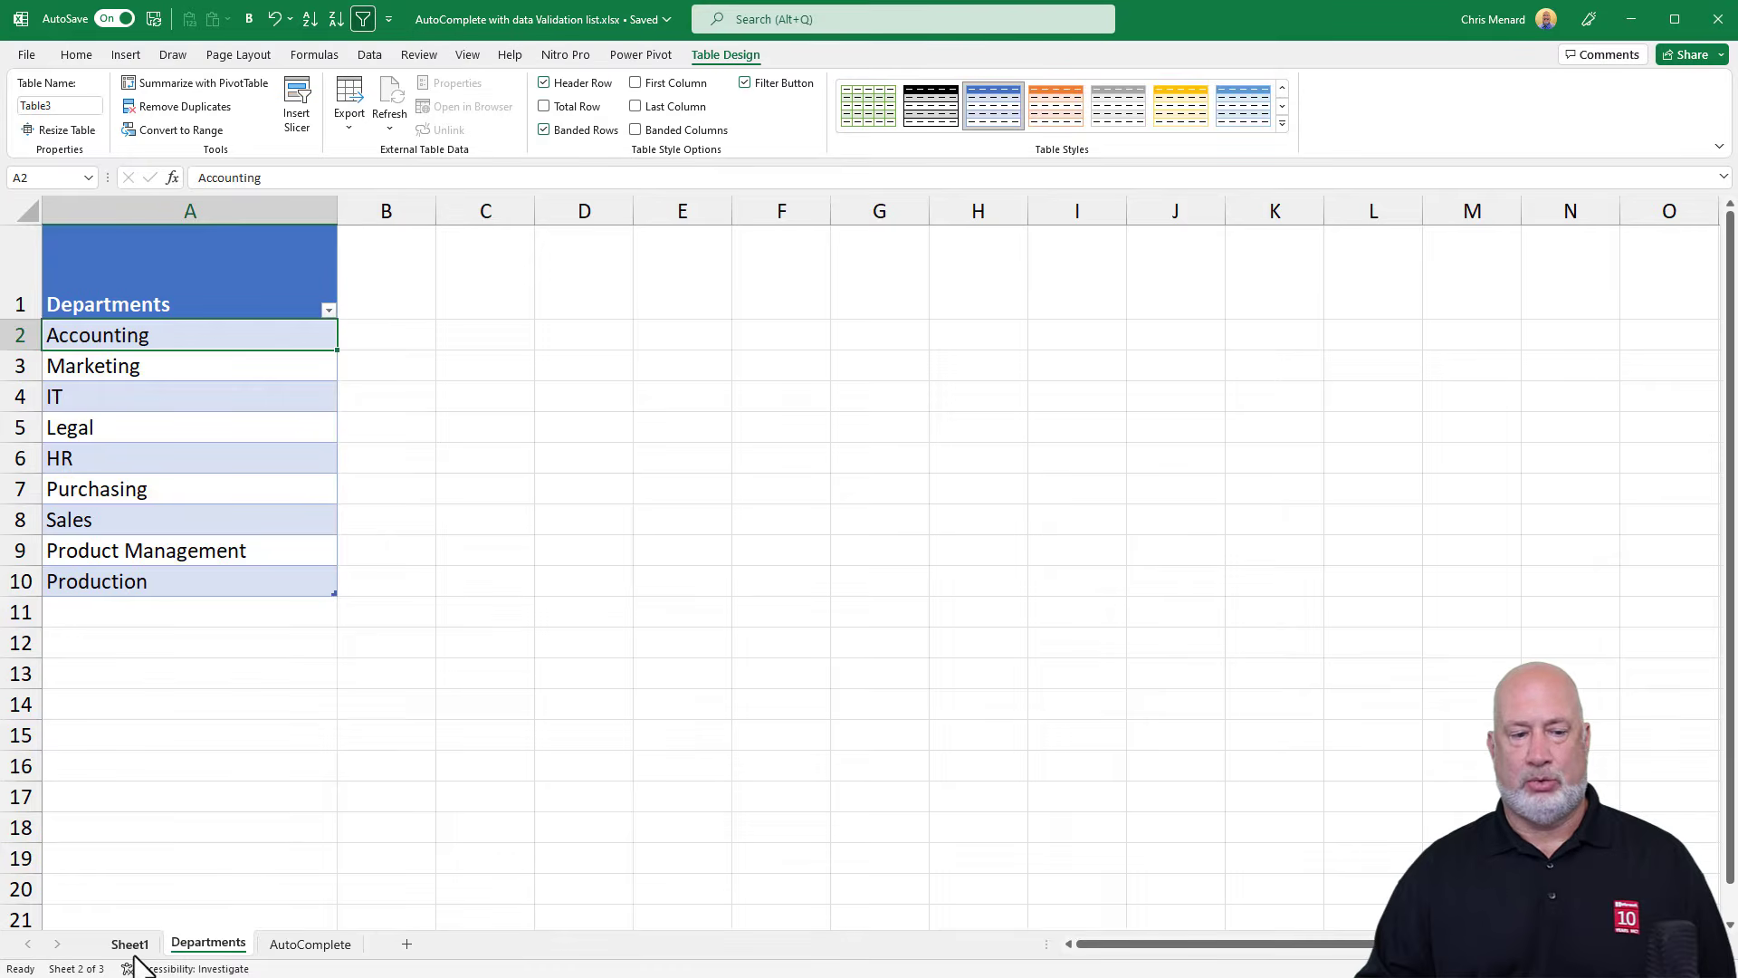
Step: Start a data validation rule for the Department cells D2:D14 on Sheet1, allowing List values
{"action": "left_click", "coordinate": [134, 946]}
{"action": "left_click_drag", "start_coordinate": [417, 276], "coordinate": [388, 671]}
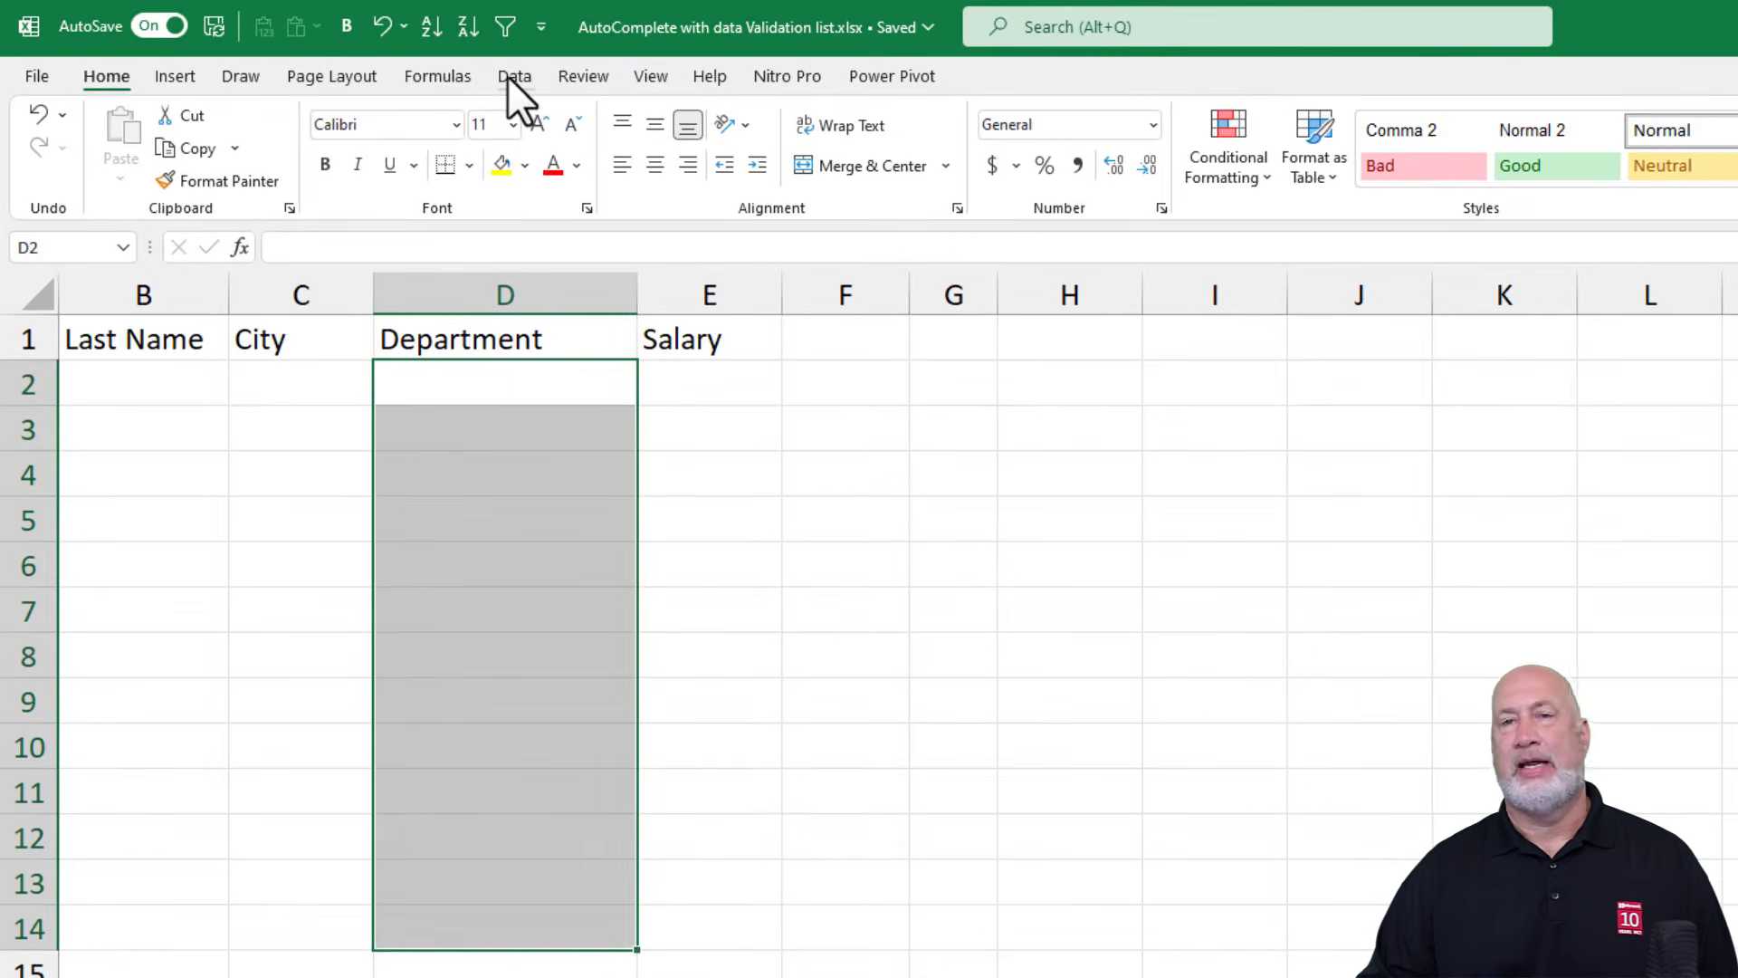
{"action": "left_click", "coordinate": [366, 55]}
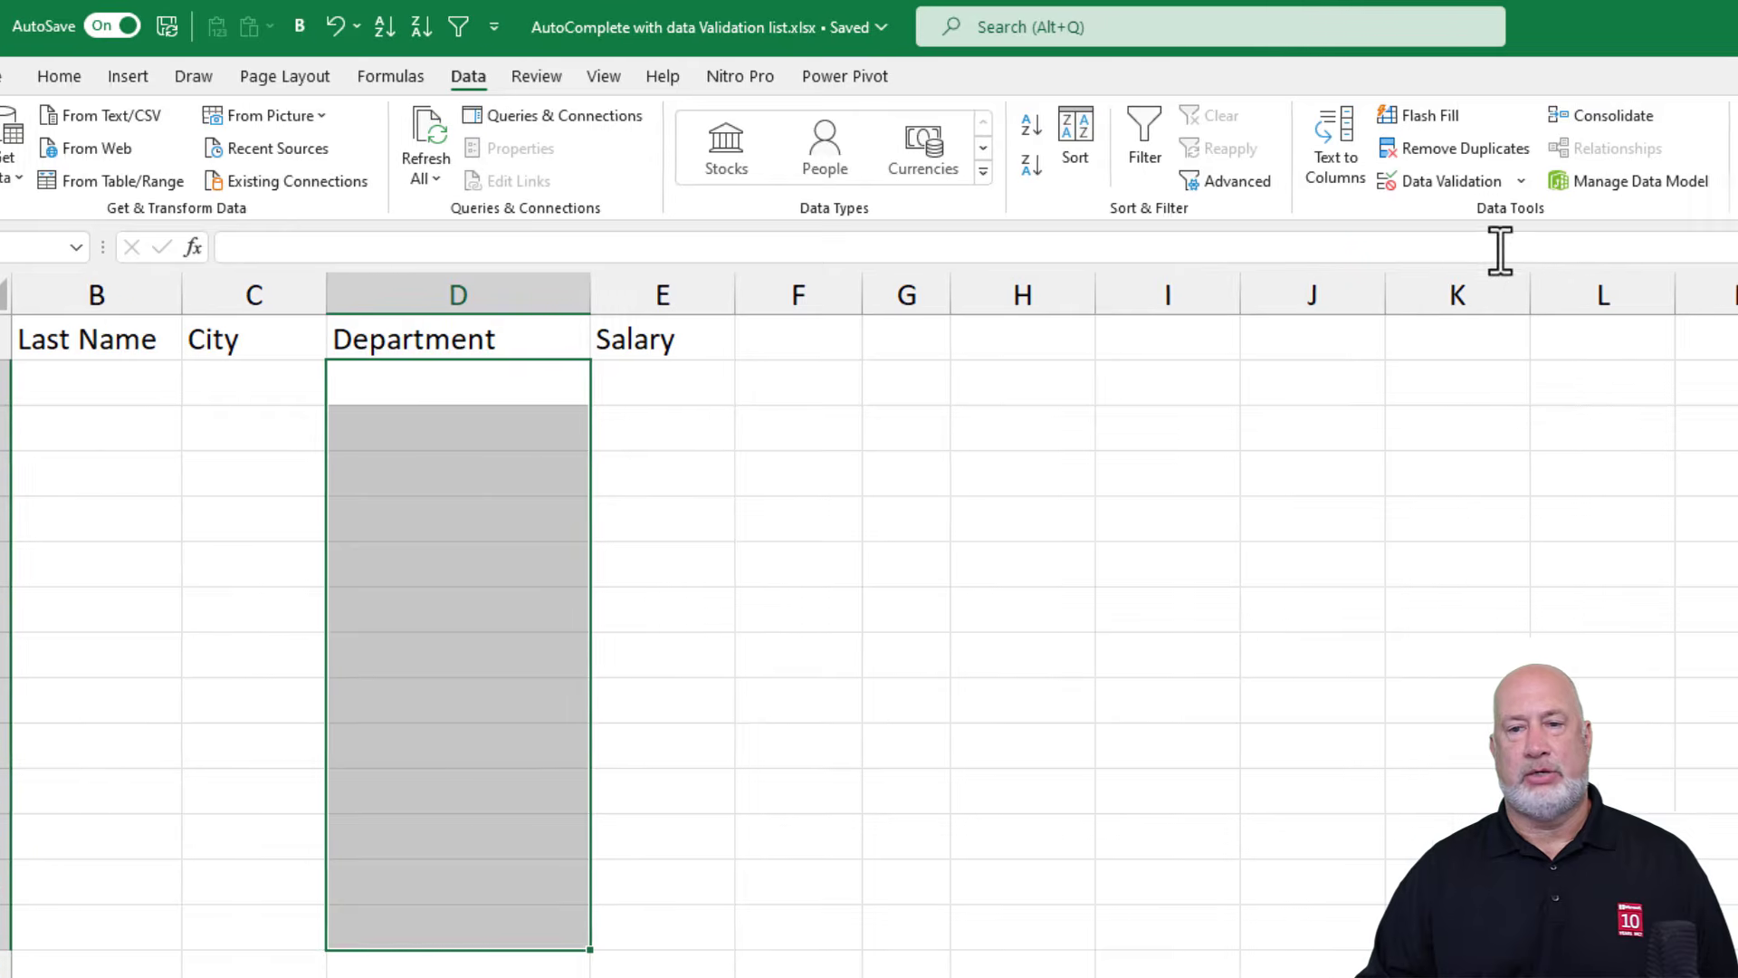
{"action": "left_click", "coordinate": [1472, 181]}
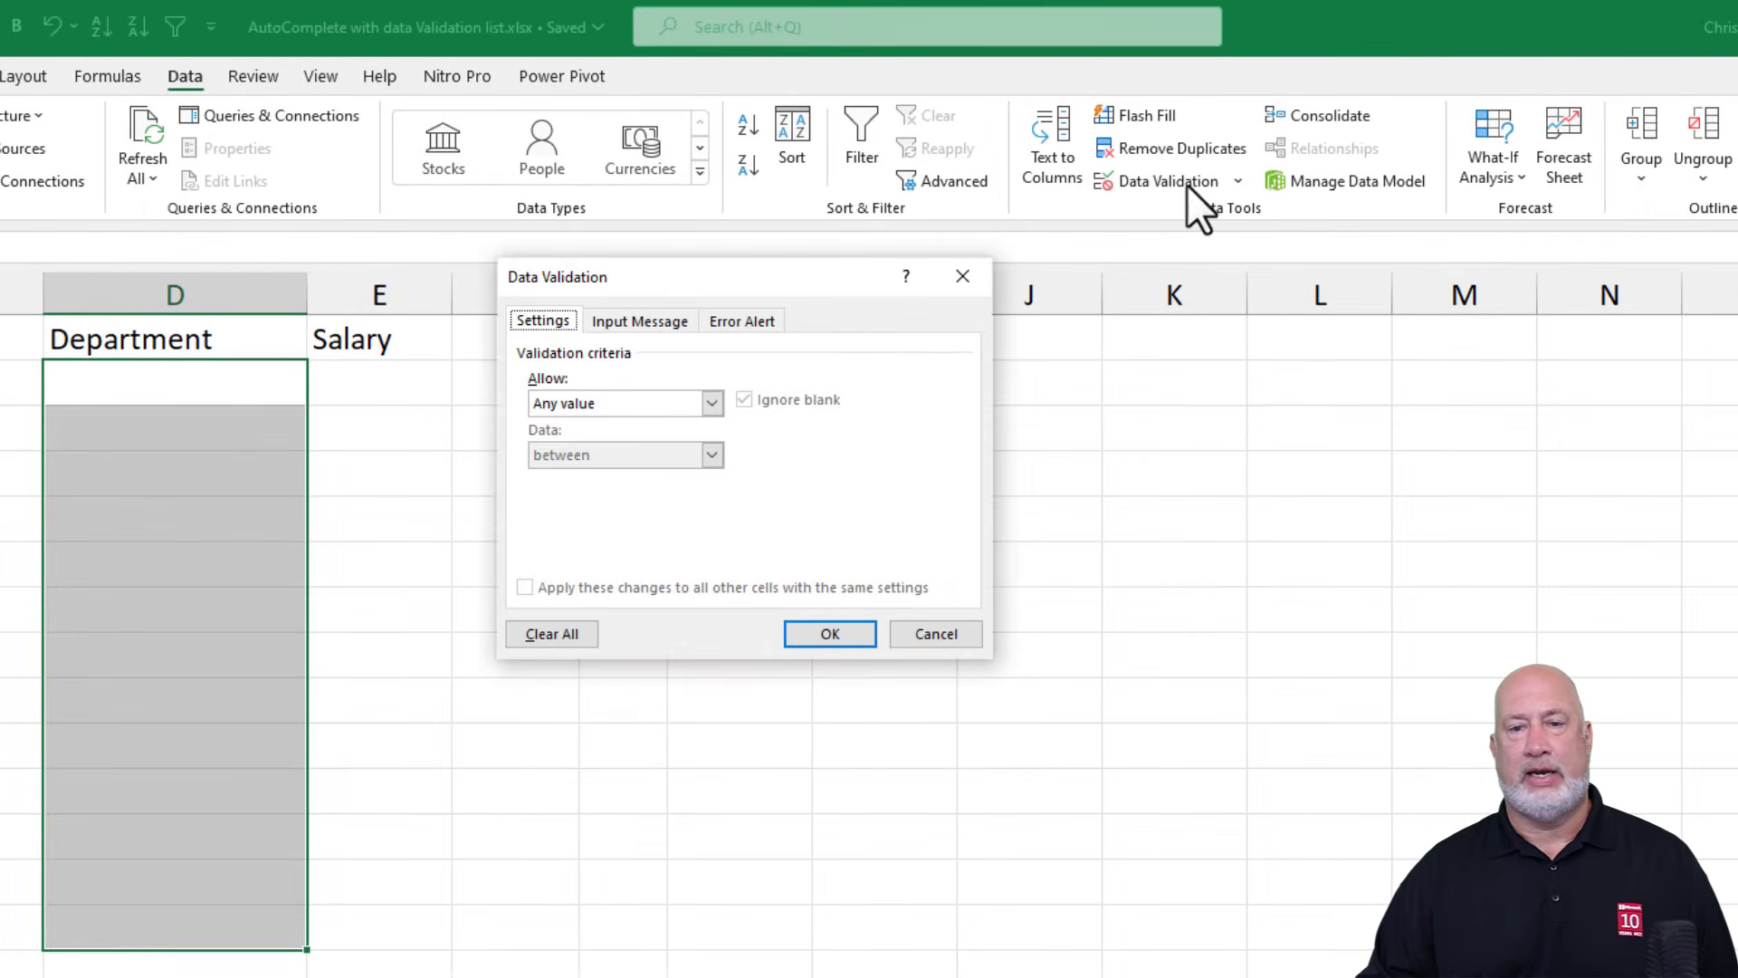
{"action": "left_click", "coordinate": [713, 403]}
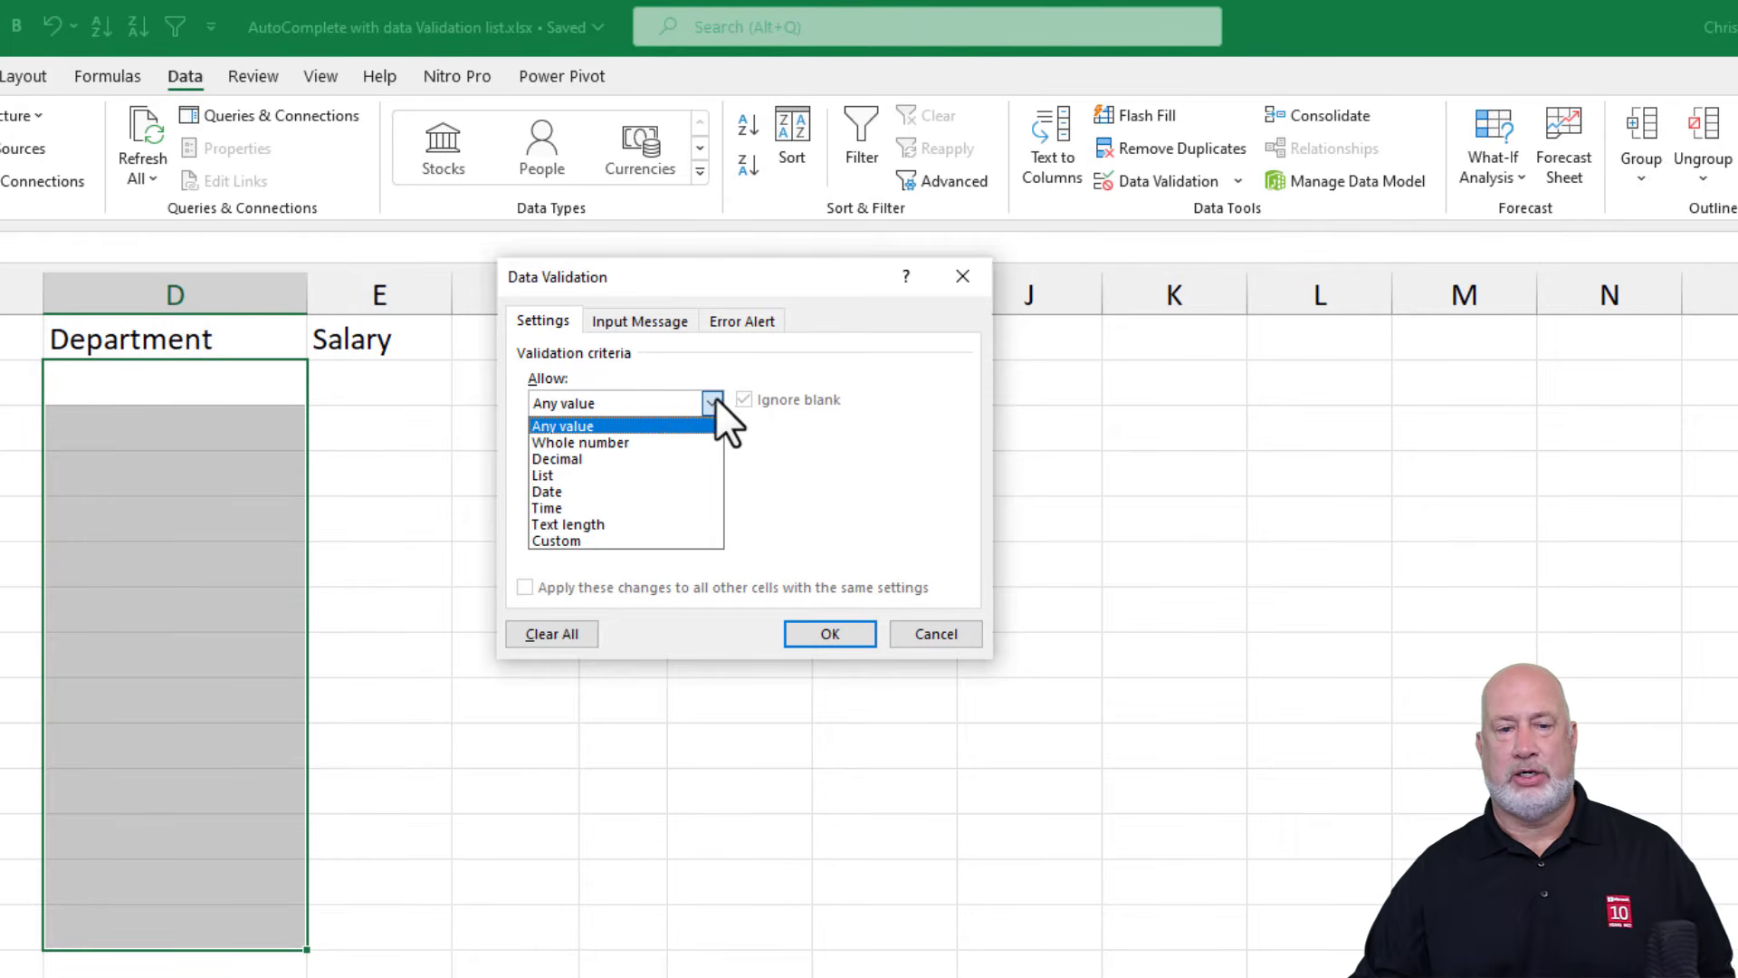
{"action": "left_click", "coordinate": [586, 475]}
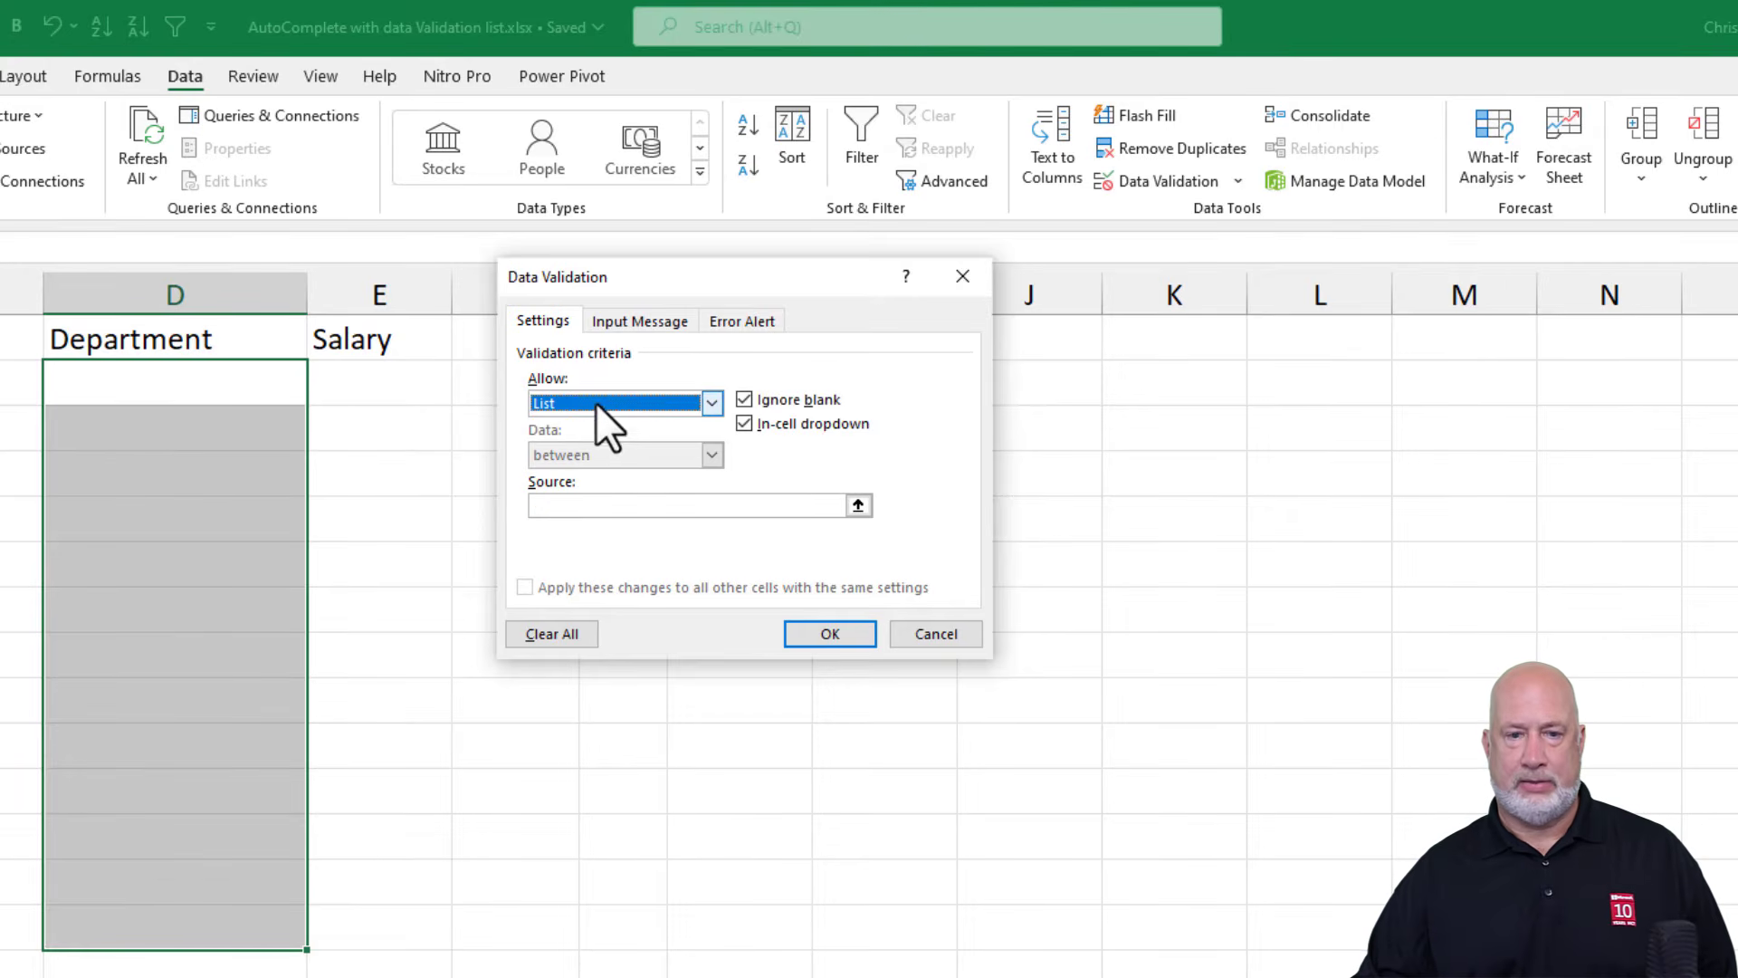
Step: Set the validation list's source to =Departments!$A$2:$A$10 and apply the rule
{"action": "left_click", "coordinate": [580, 477]}
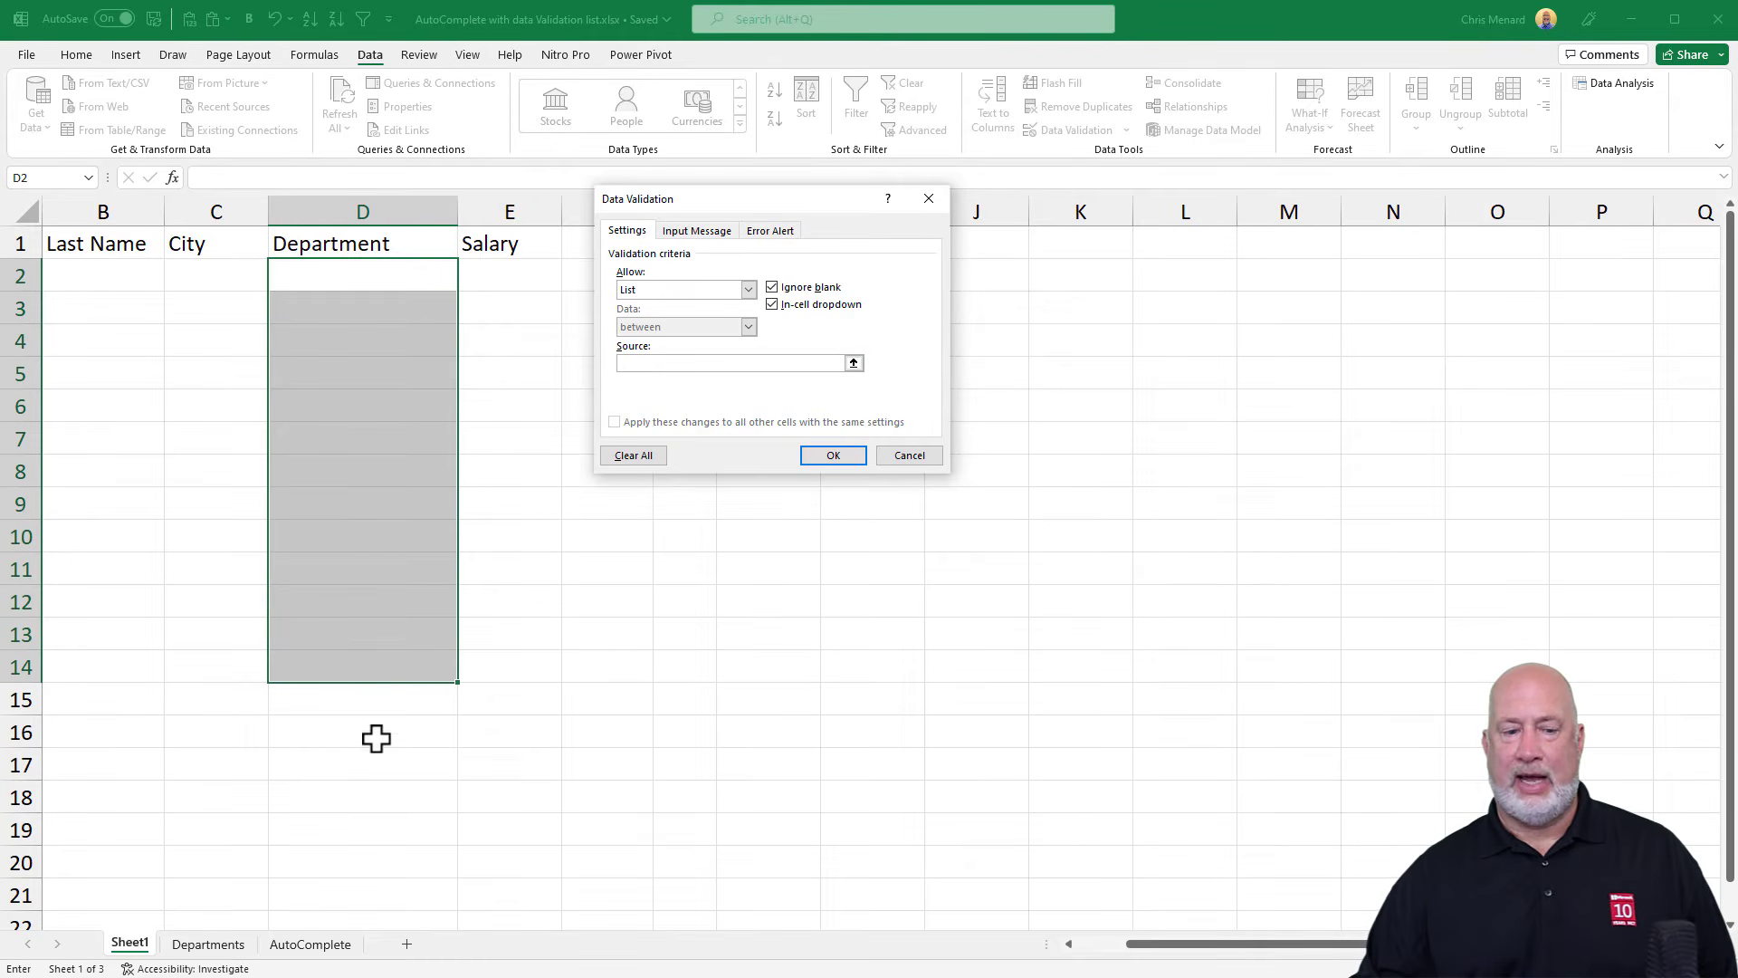
{"action": "left_click", "coordinate": [210, 943]}
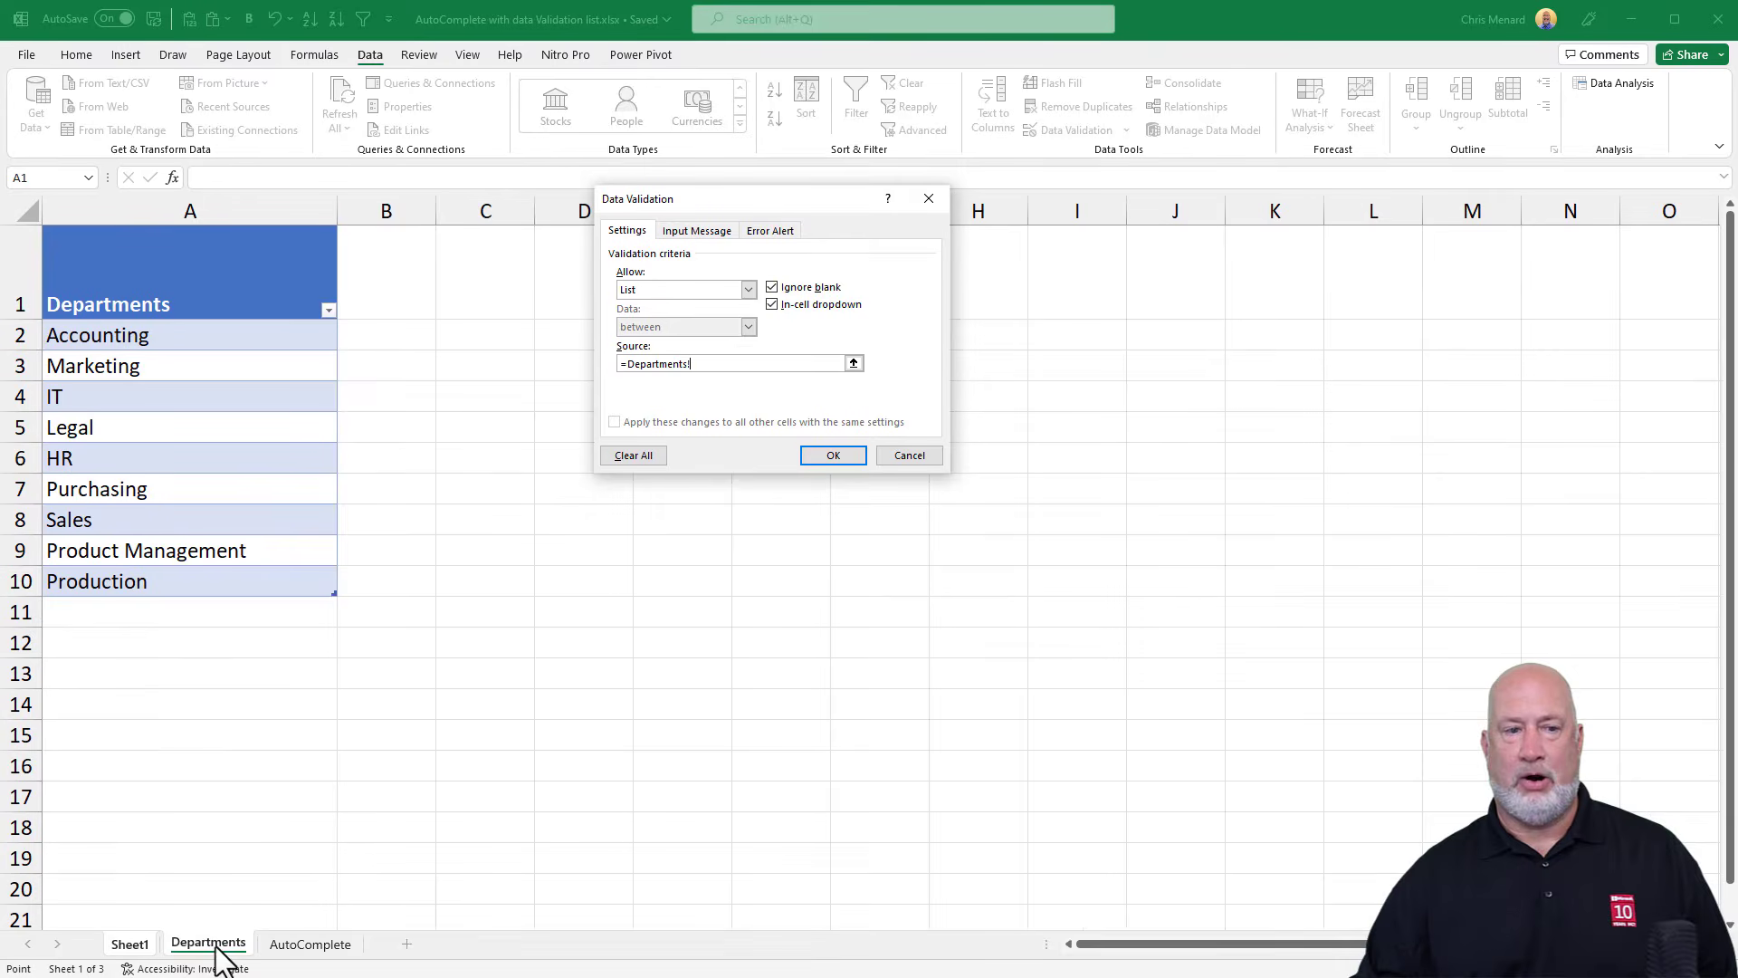
{"action": "left_click_drag", "start_coordinate": [171, 334], "coordinate": [173, 584]}
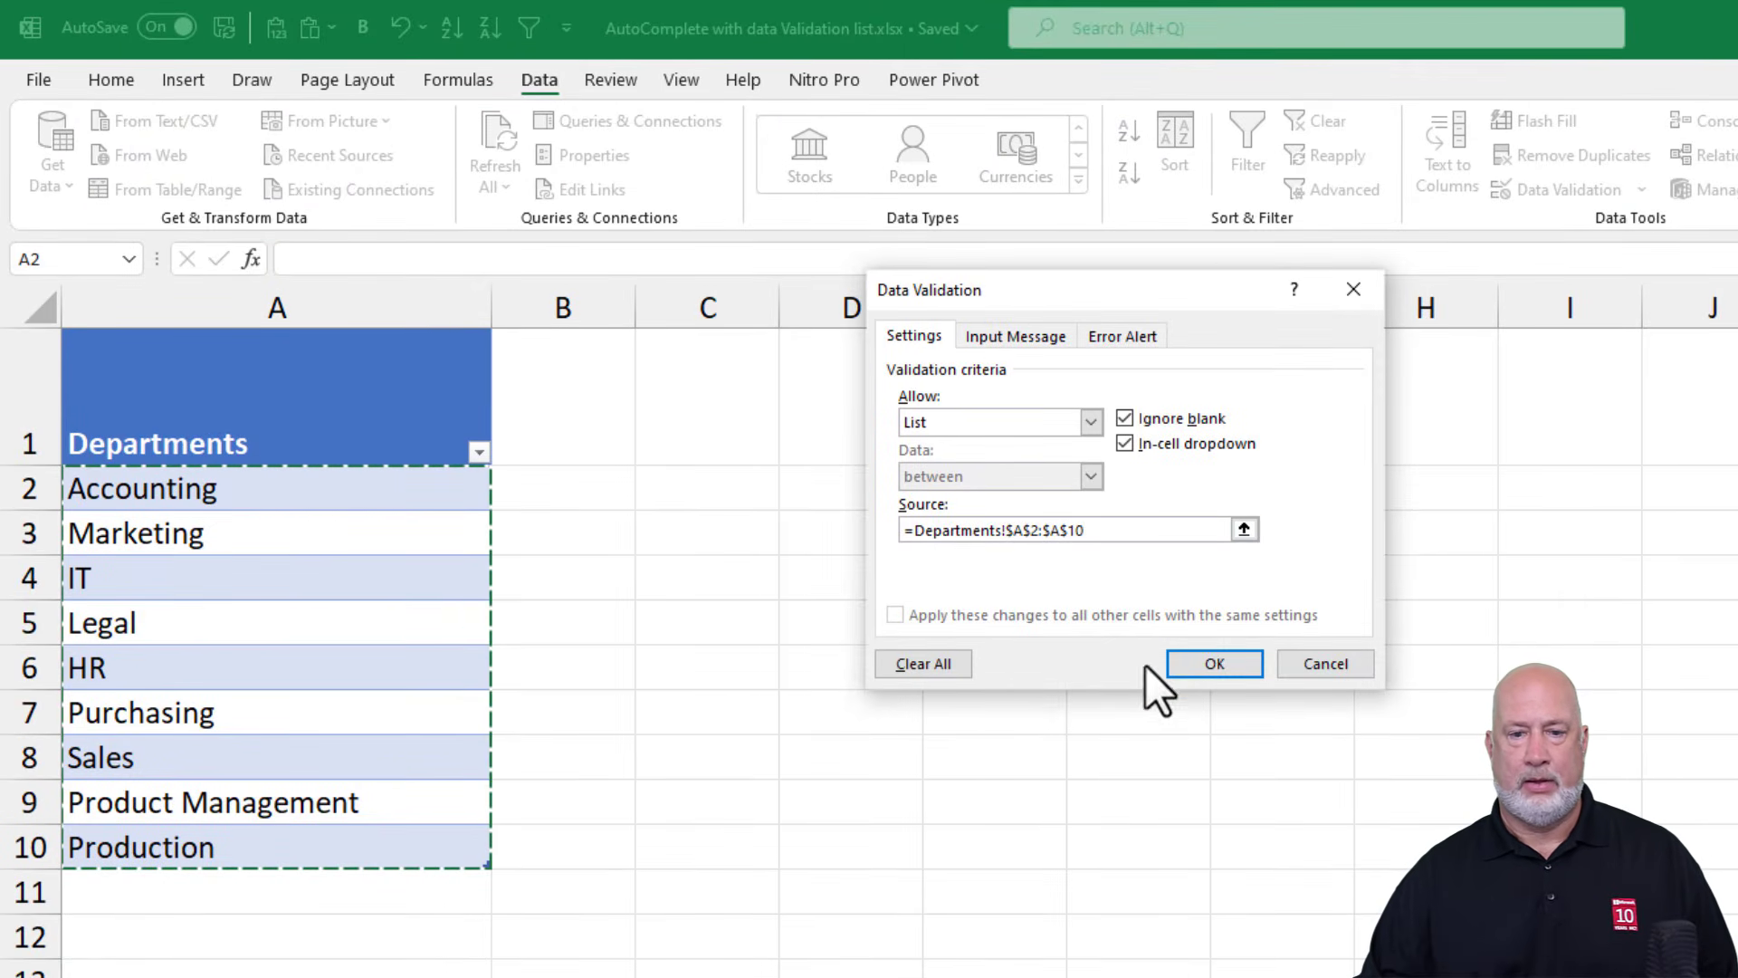
{"action": "left_click", "coordinate": [1223, 665]}
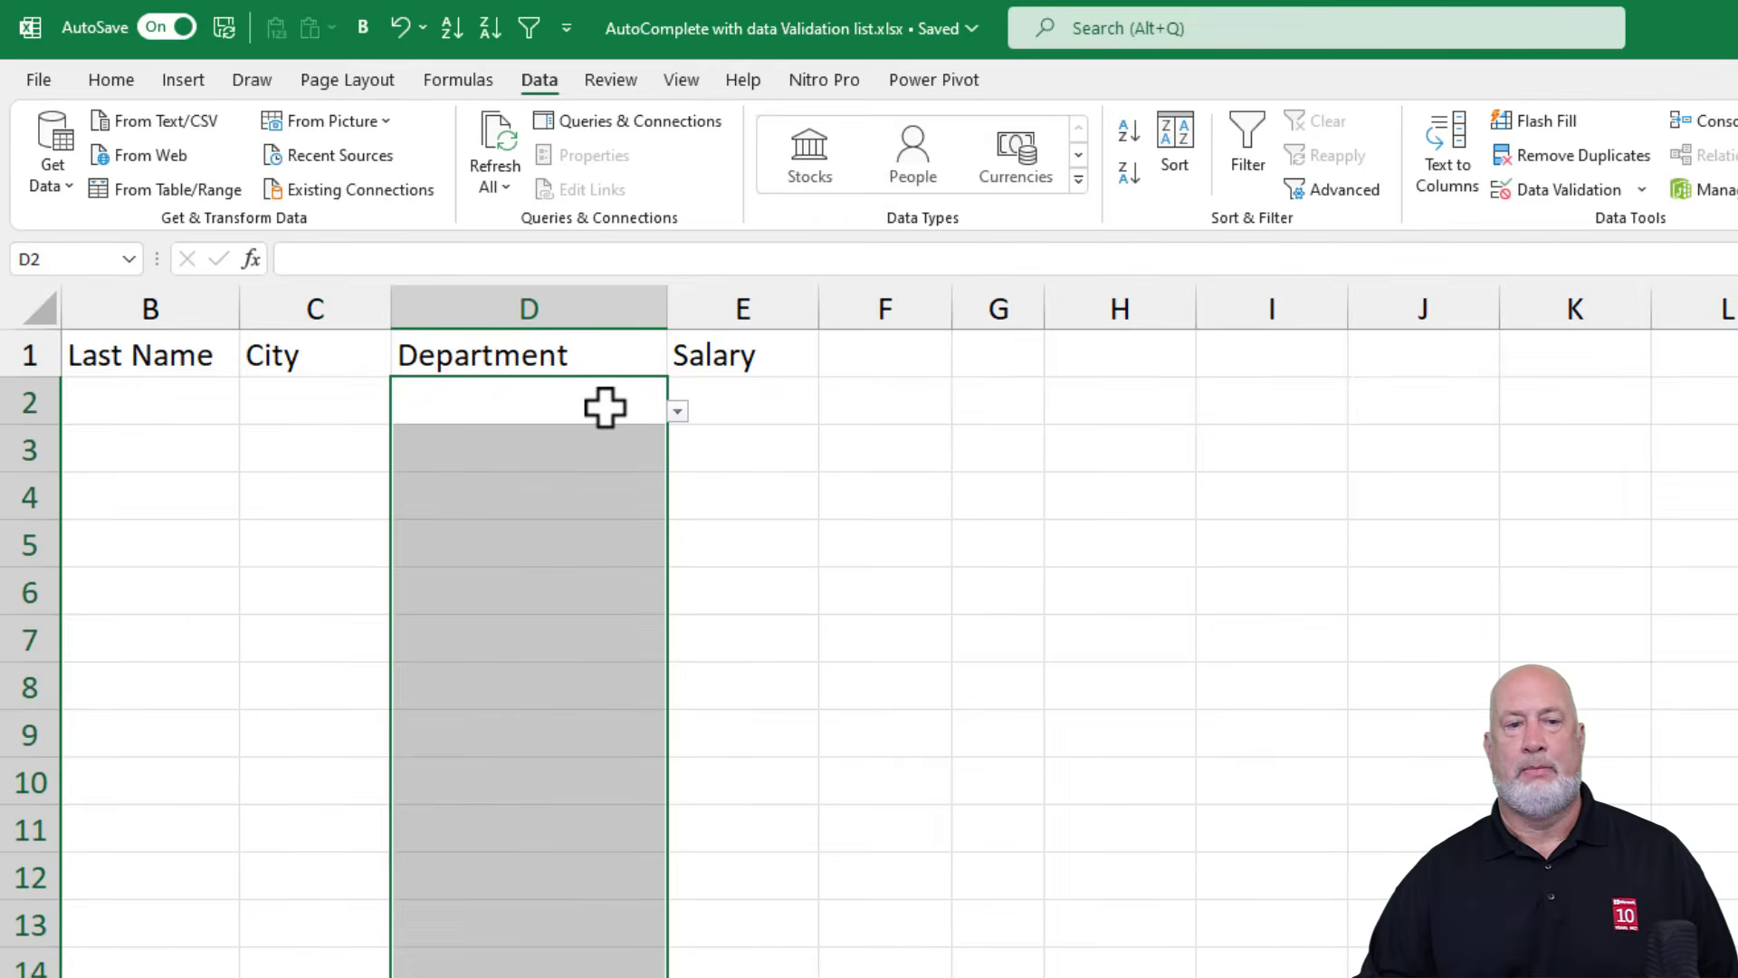
Step: Choose Accounting, Marketing and Purchasing from the in-cell lists for Department cells D2, D3 and D4
{"action": "left_click", "coordinate": [605, 407]}
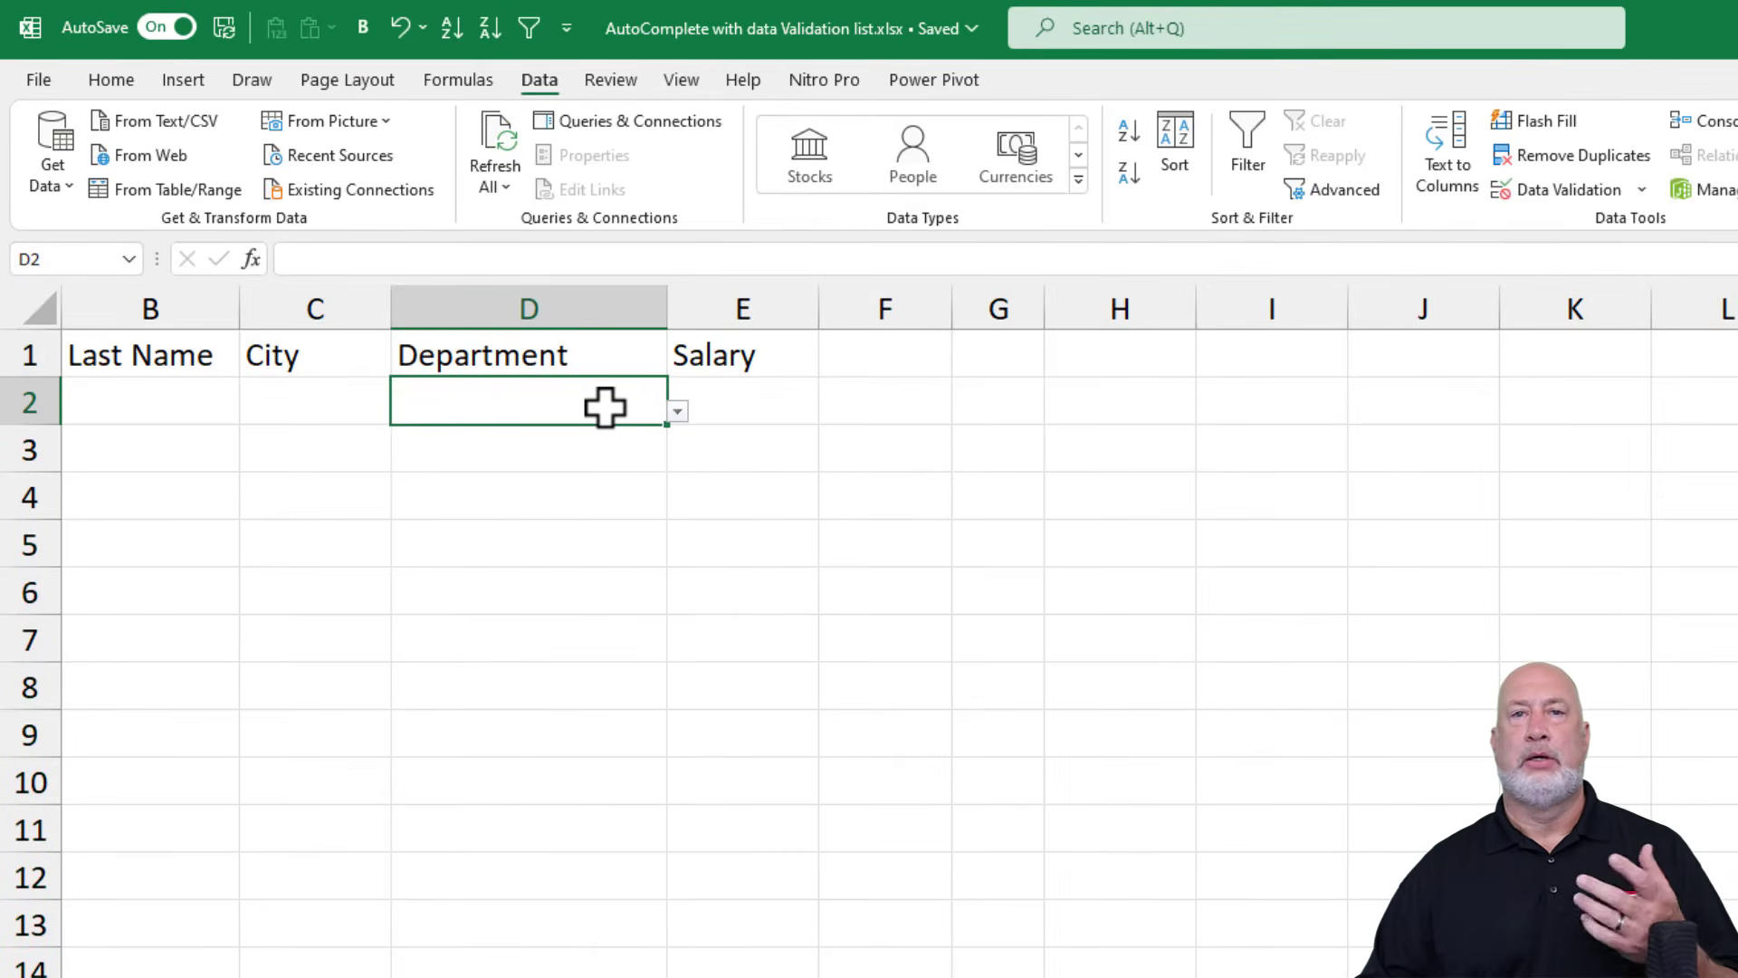
{"action": "left_click", "coordinate": [674, 412]}
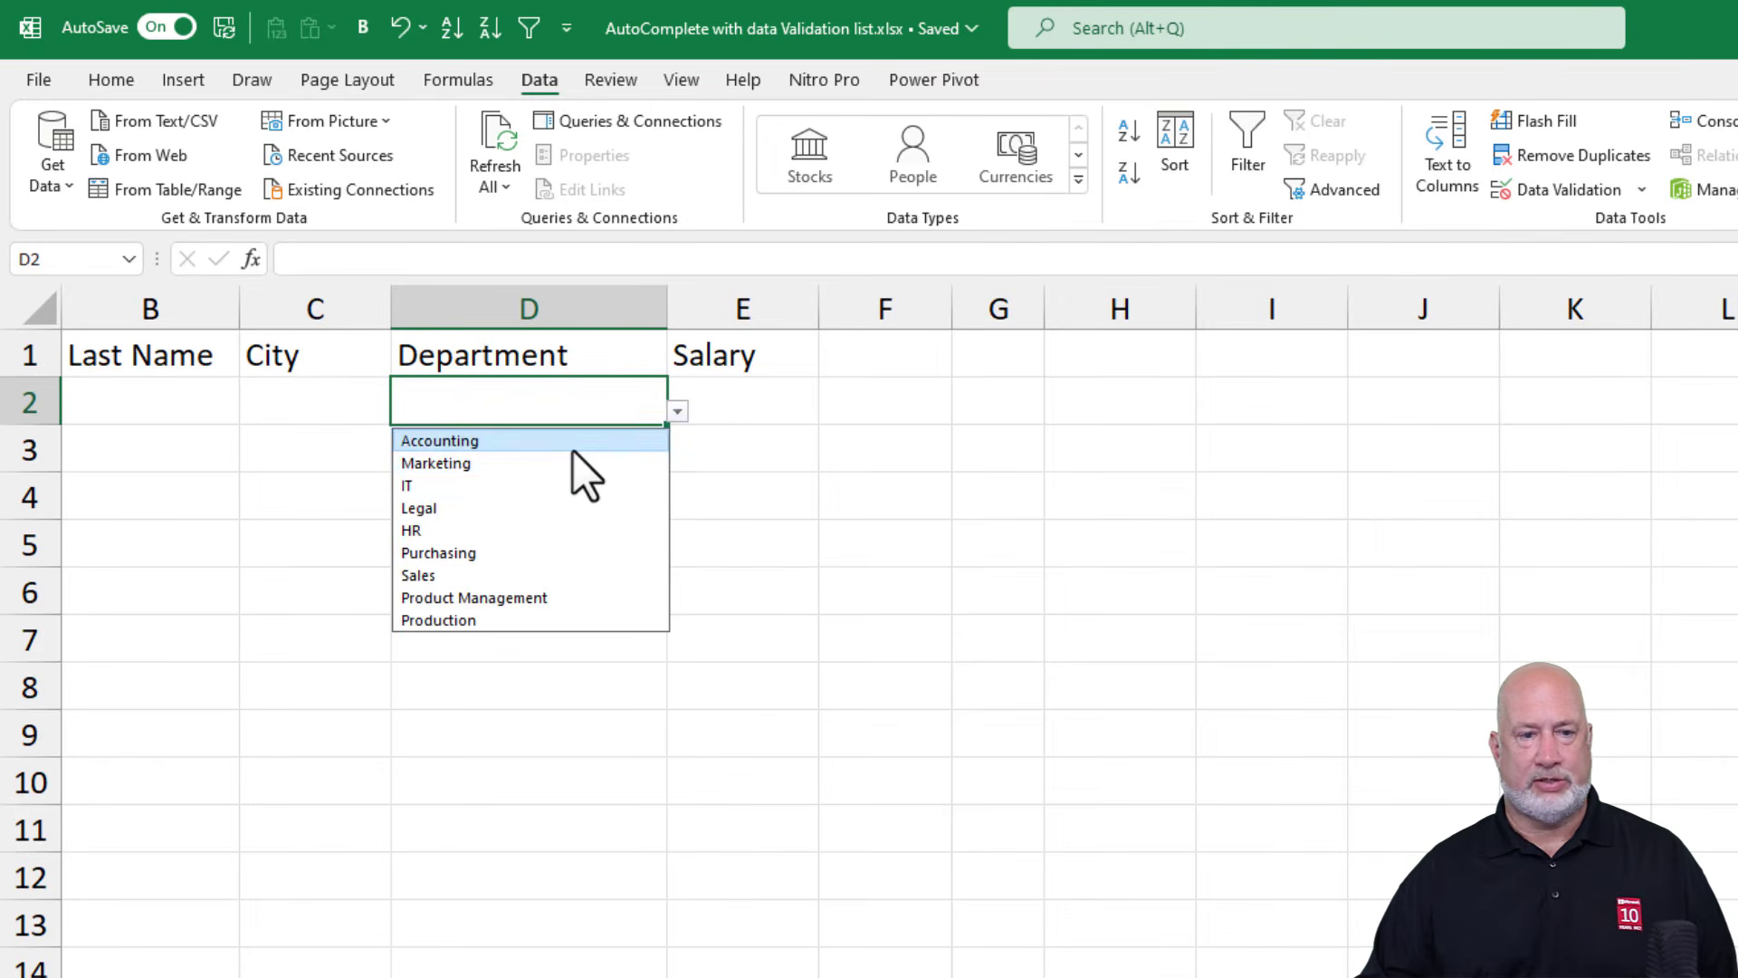
{"action": "left_click", "coordinate": [572, 440]}
{"action": "left_click", "coordinate": [589, 452]}
{"action": "left_click", "coordinate": [677, 459]}
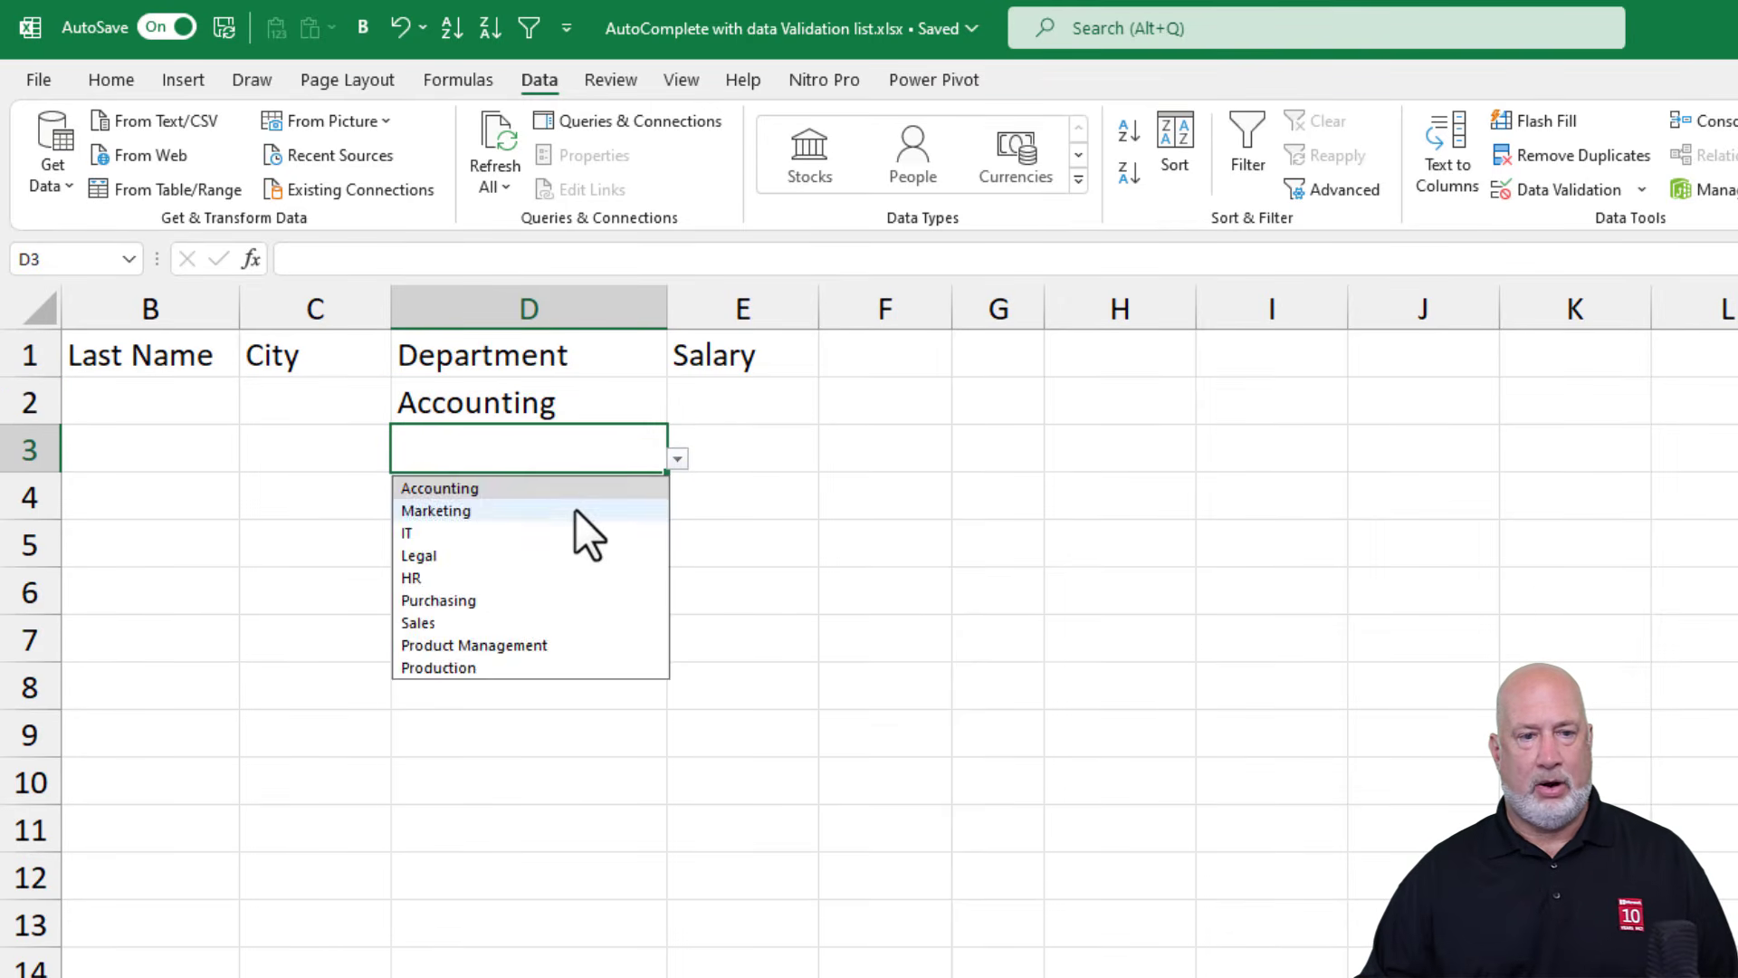
{"action": "left_click", "coordinate": [574, 510]}
{"action": "left_click", "coordinate": [633, 500]}
{"action": "left_click", "coordinate": [677, 506]}
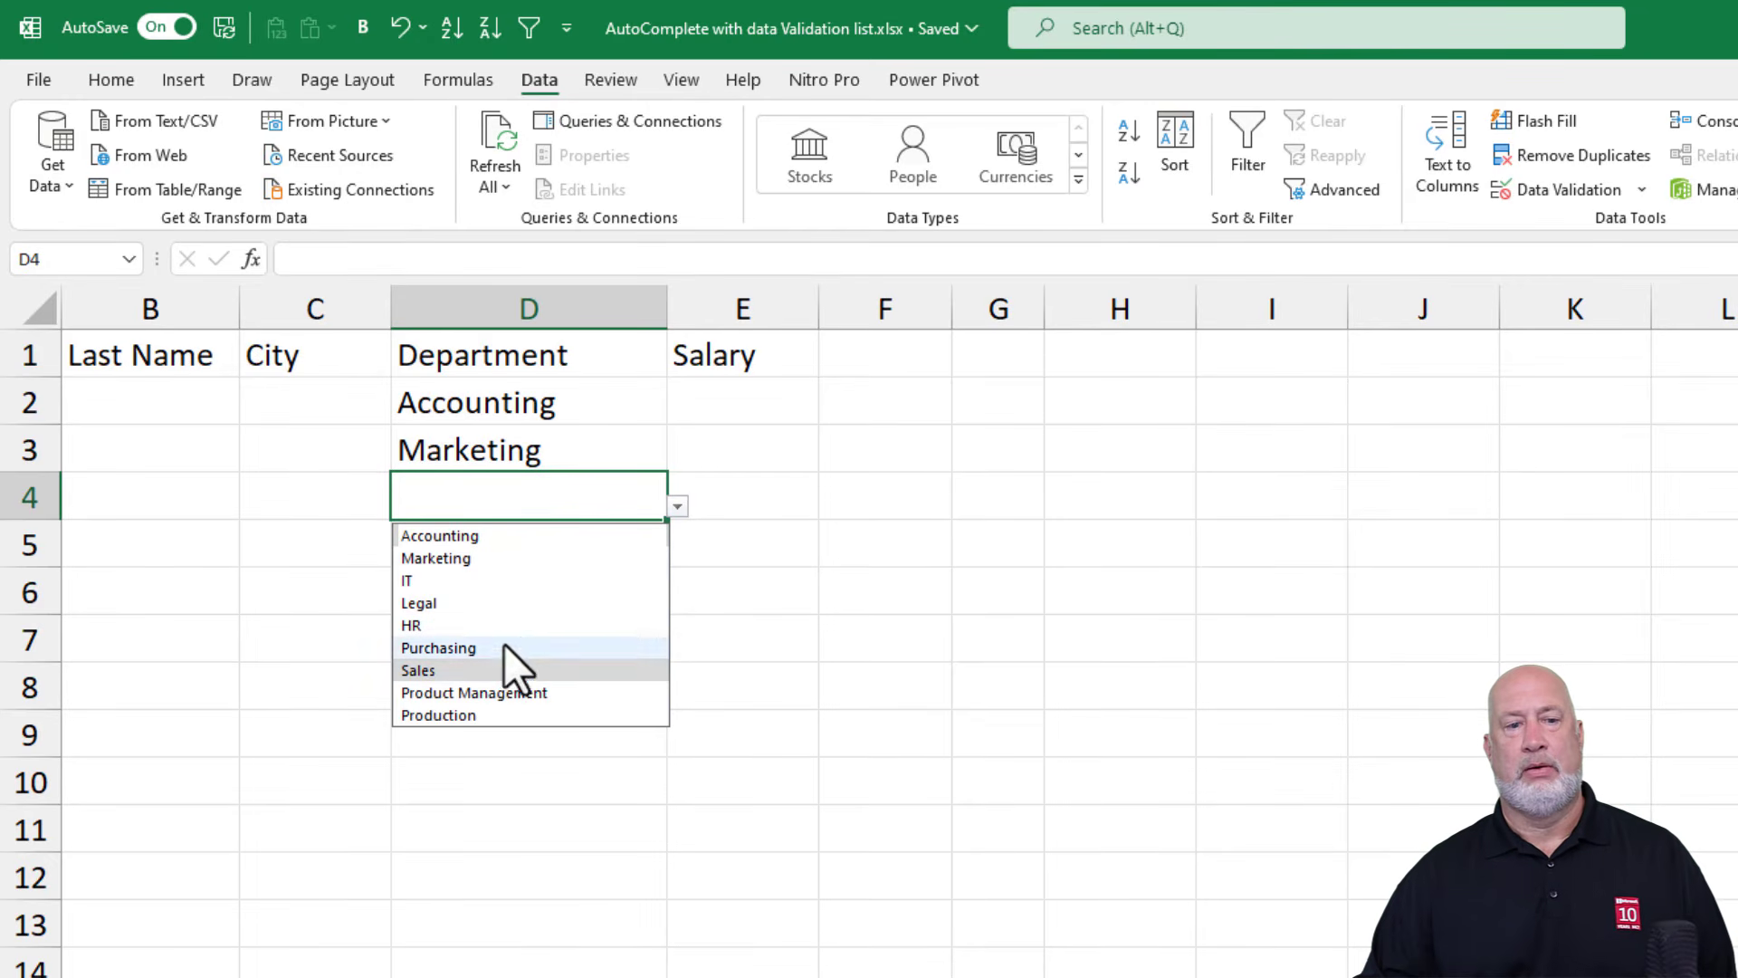
{"action": "left_click", "coordinate": [503, 648]}
{"action": "left_click", "coordinate": [524, 545]}
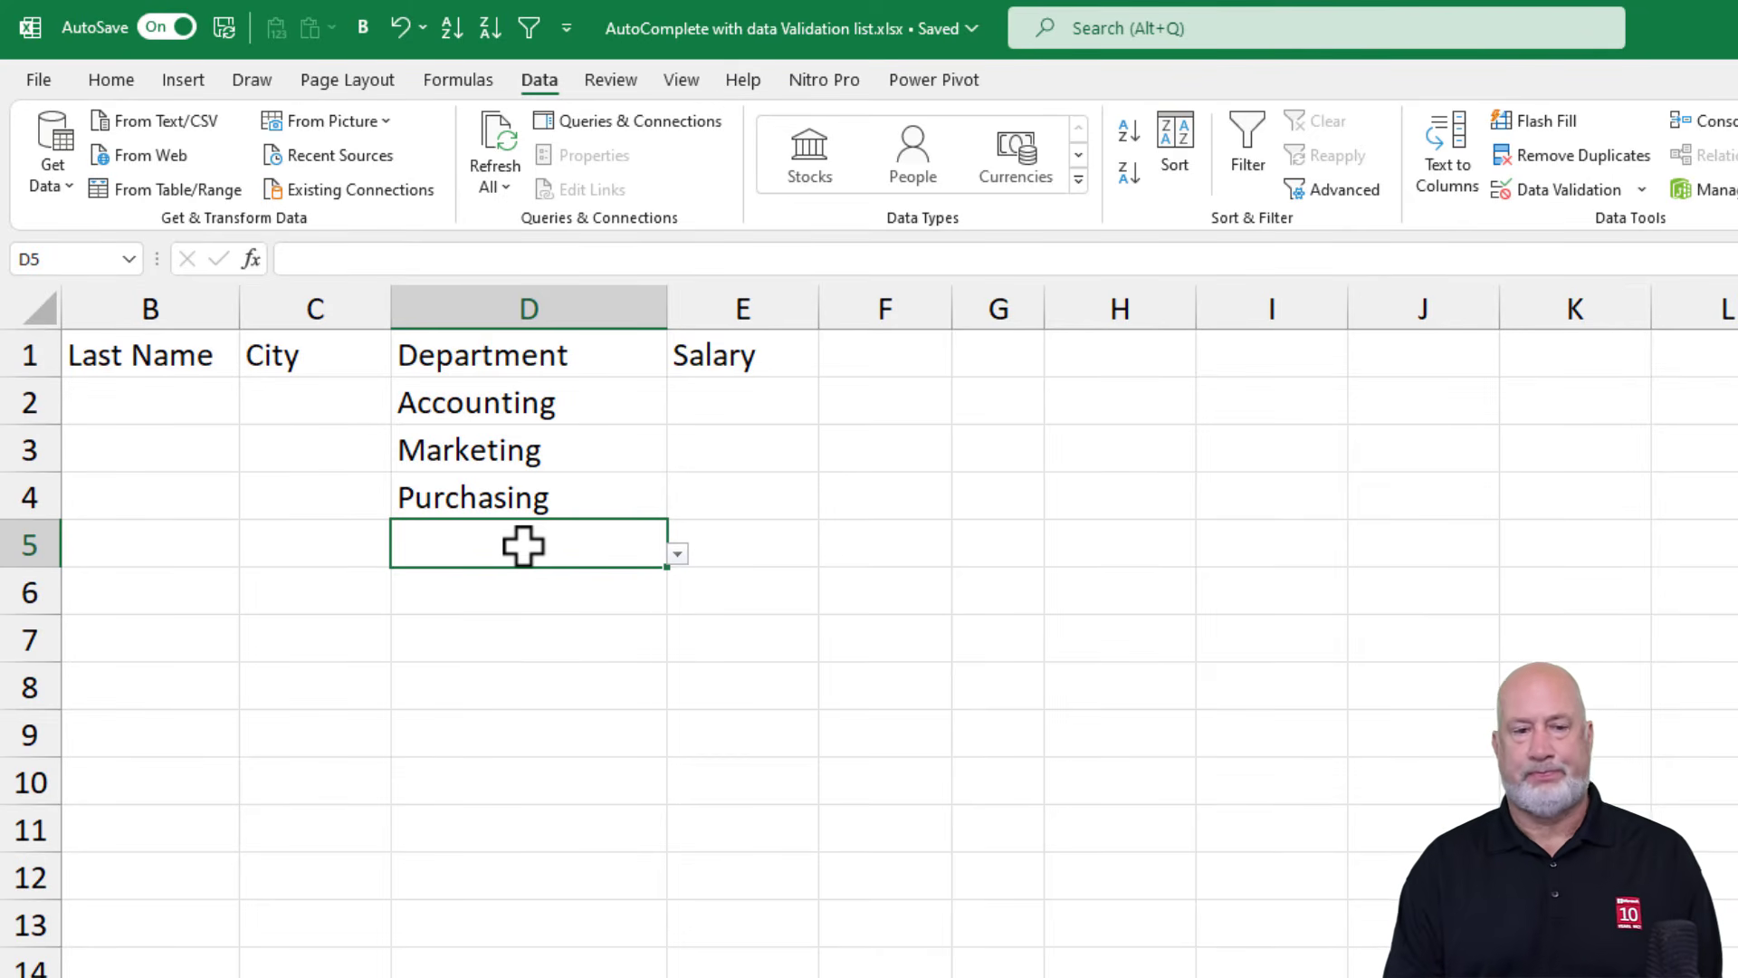
Step: Fill Department cells D5, D6 and D7 with Accounting, IT and Product Management, entering only each first letter and accepting the matching AutoComplete suggestion
{"action": "type", "text": "A"}
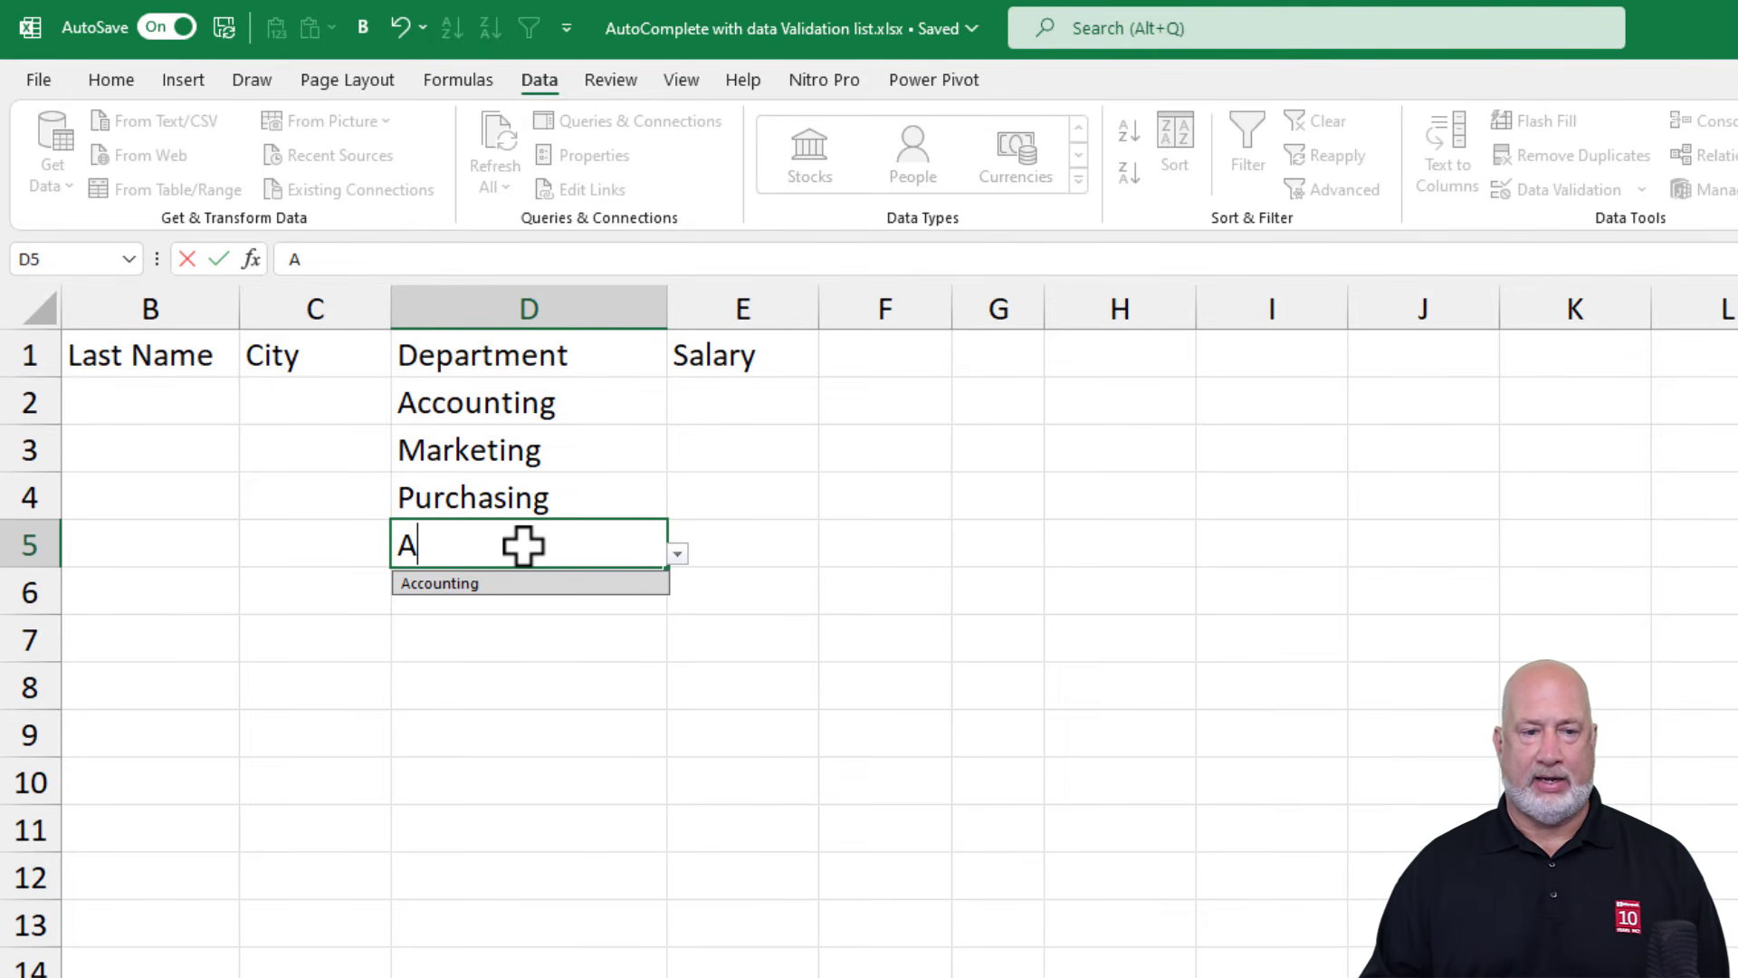
{"action": "left_click", "coordinate": [480, 584]}
{"action": "key", "text": "Return"}
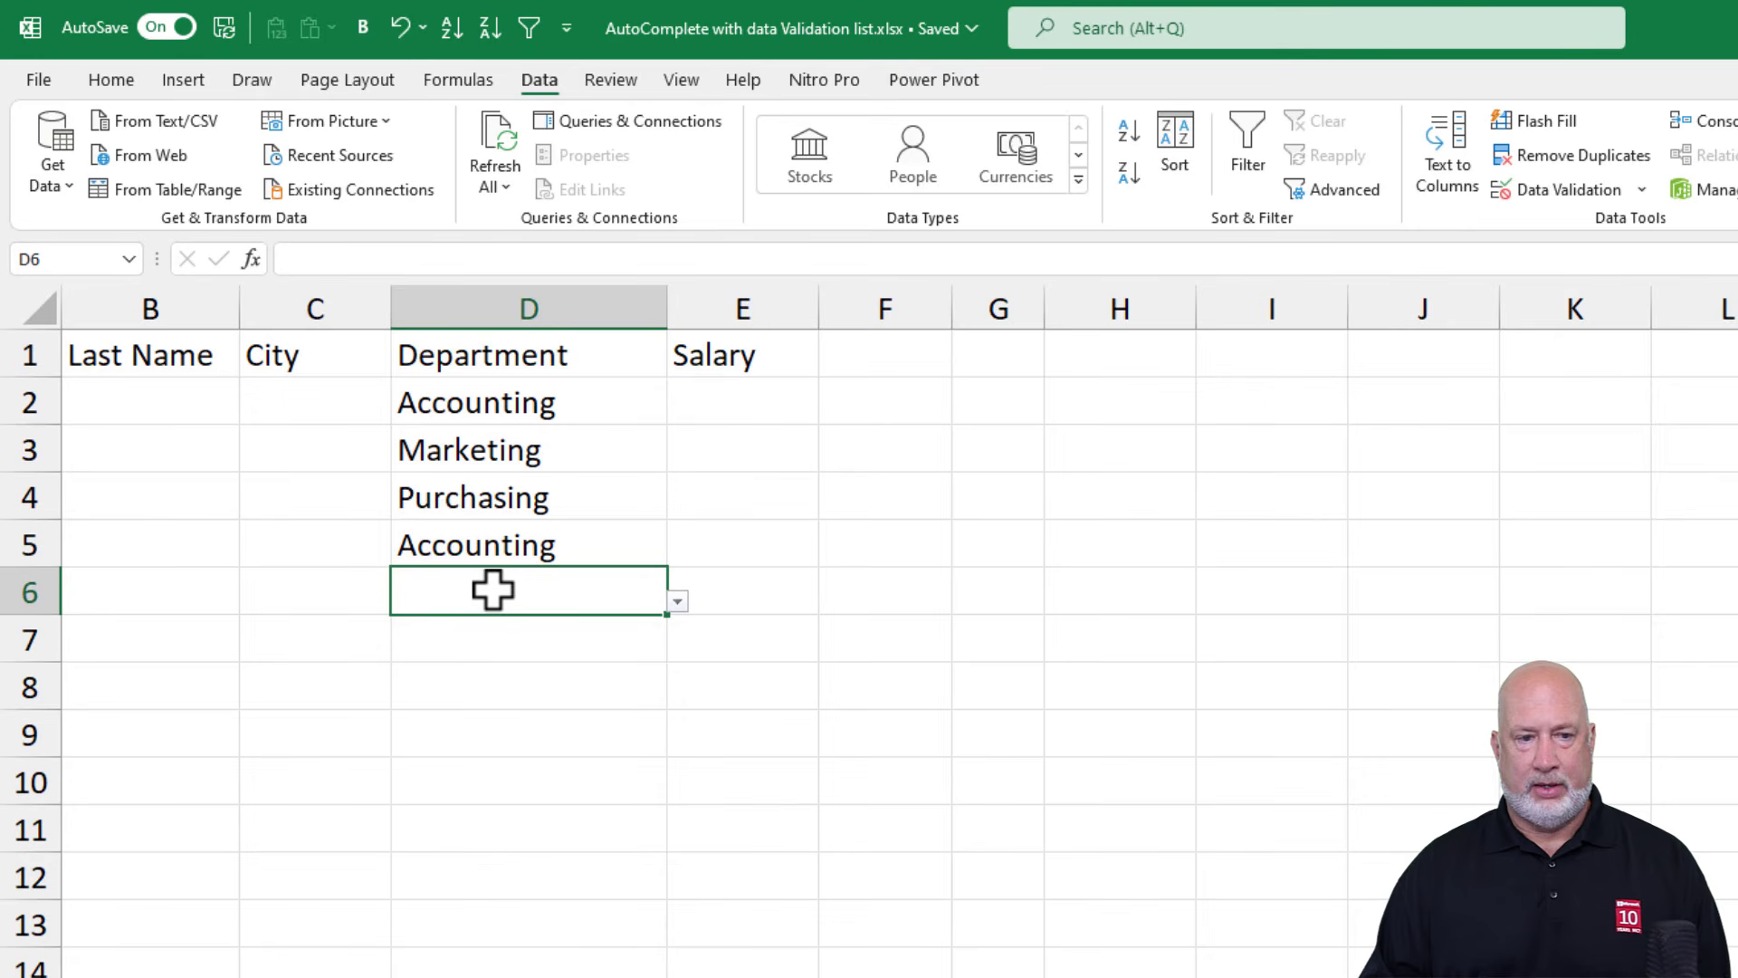
{"action": "type", "text": "I"}
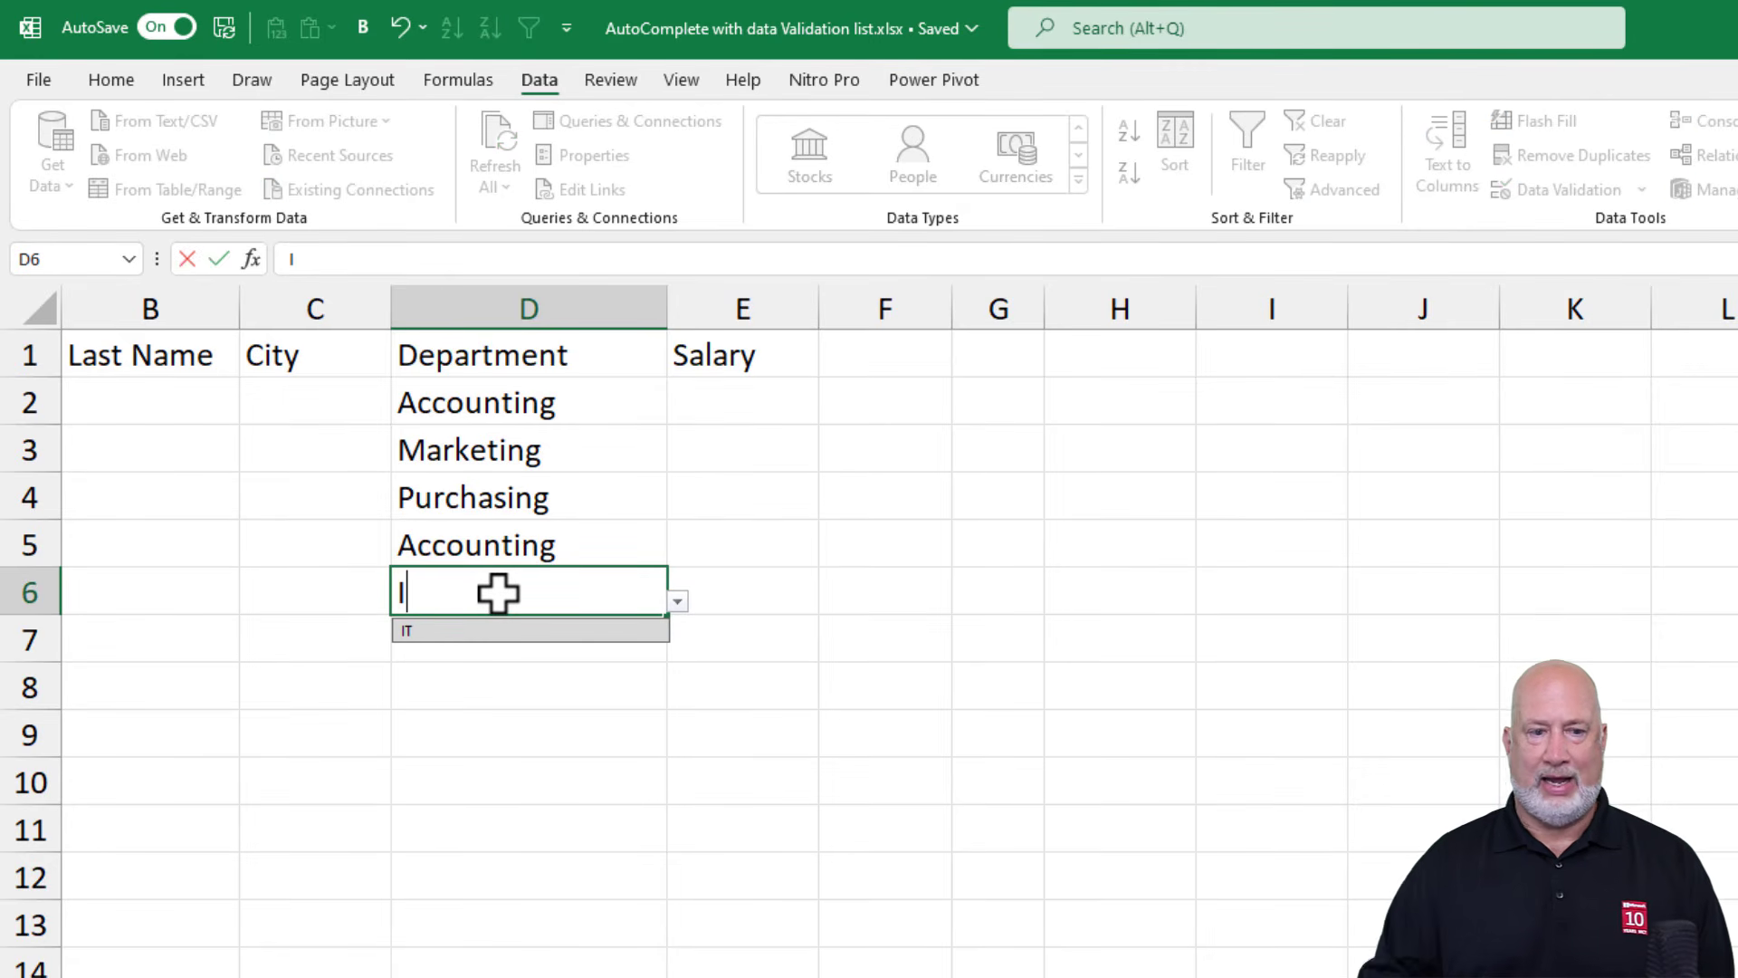
{"action": "left_click", "coordinate": [445, 633]}
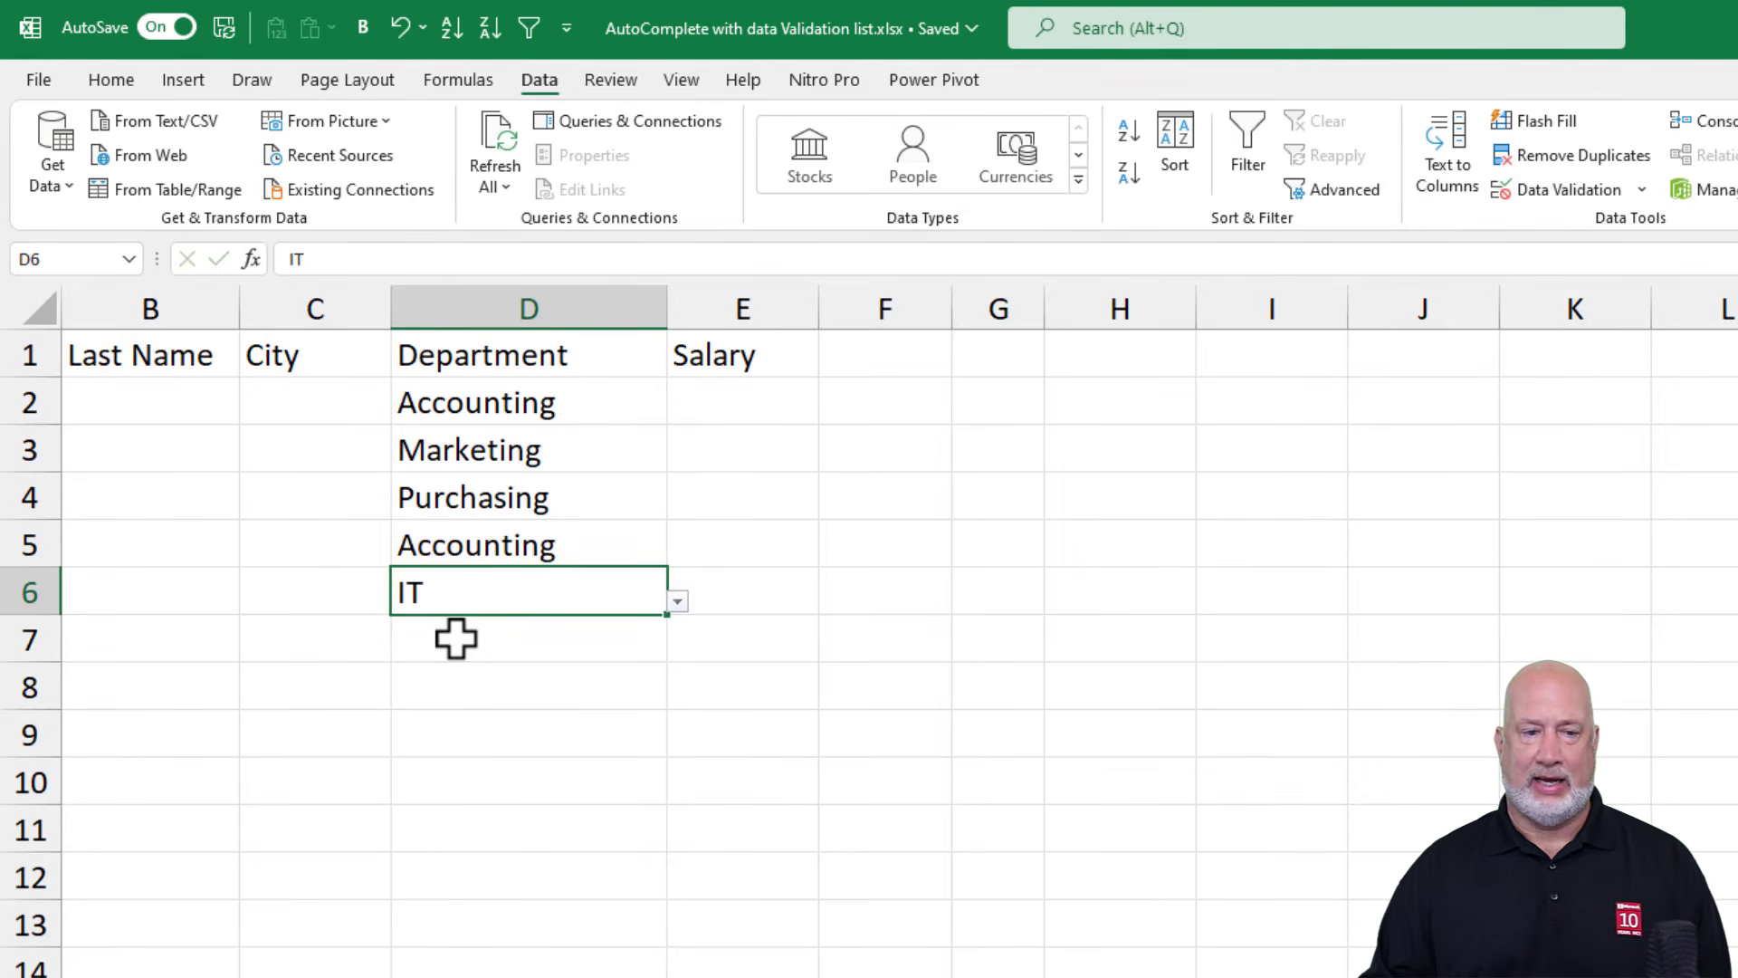
{"action": "key", "text": "Return"}
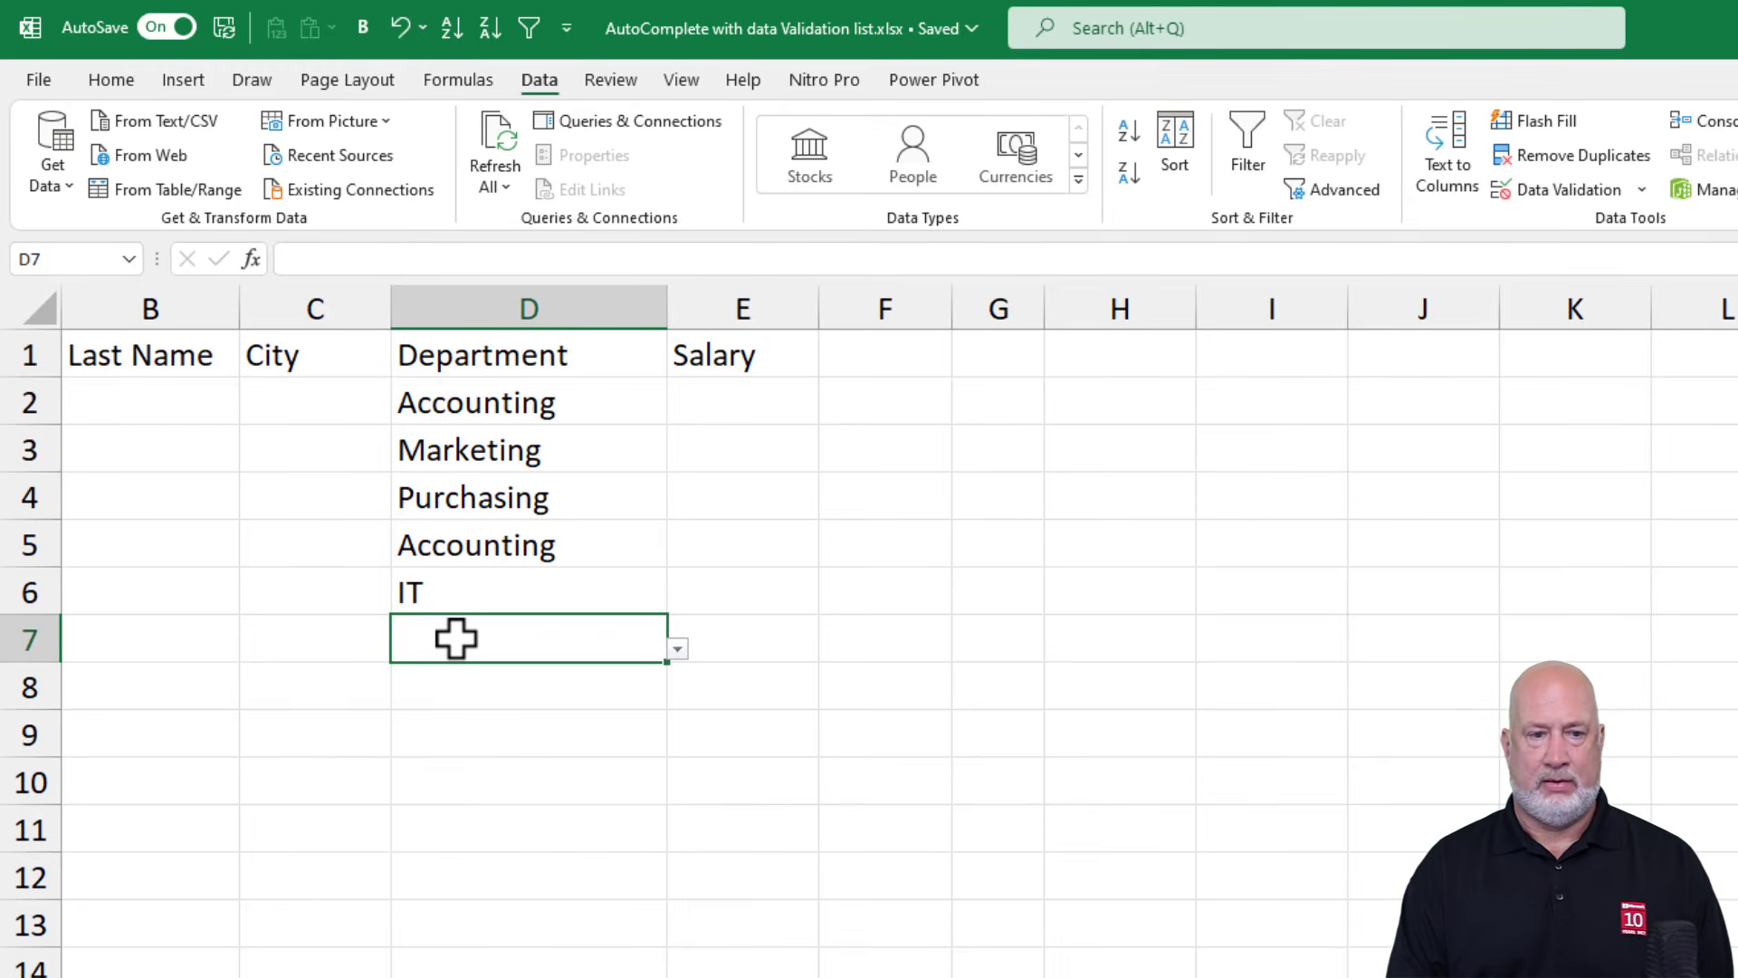
{"action": "type", "text": "P"}
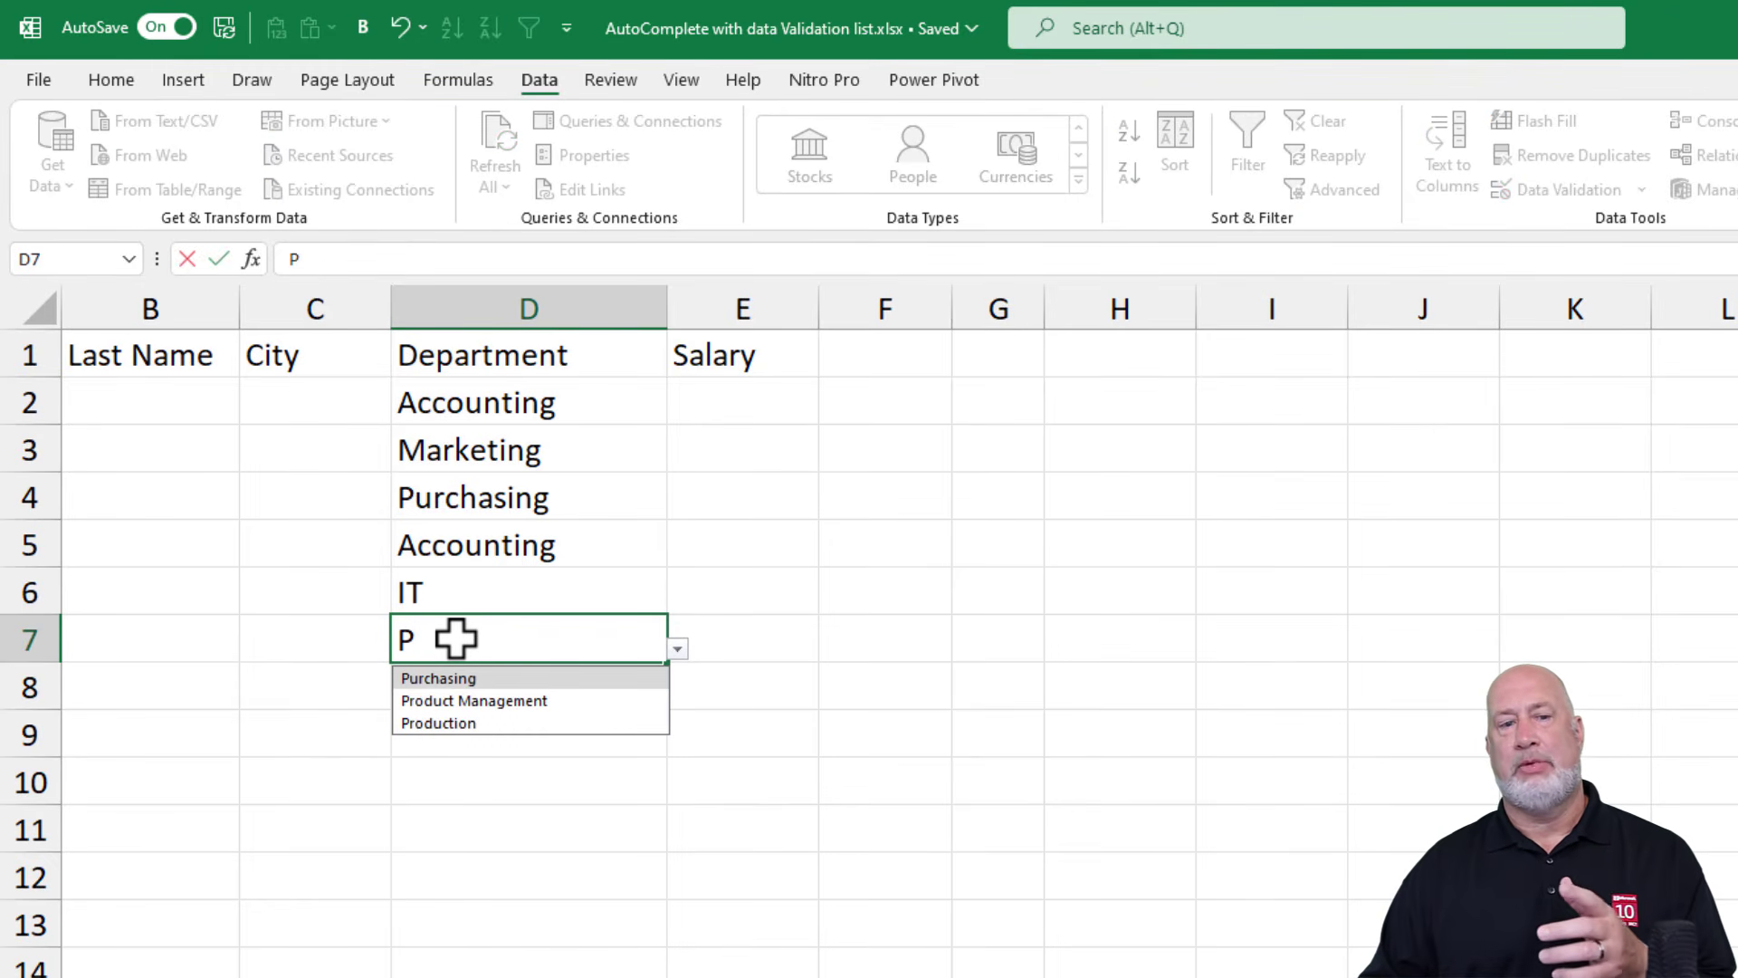
{"action": "left_click", "coordinate": [479, 702]}
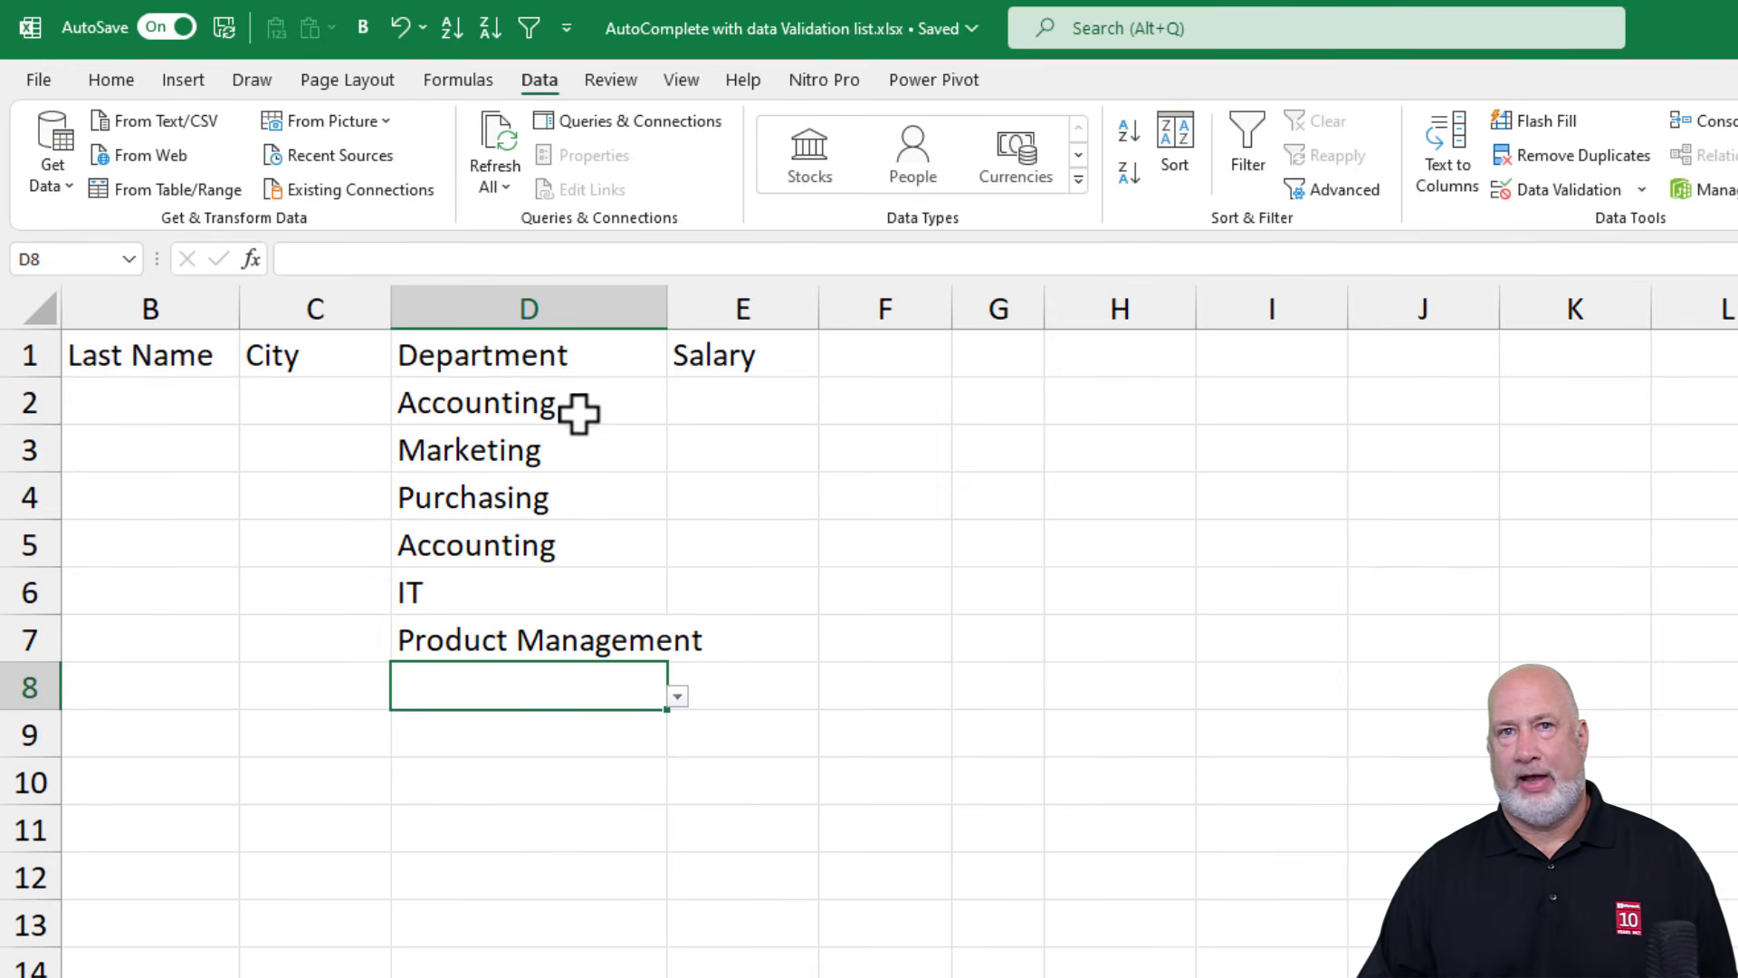
Step: Sort the table on the Departments sheet from A to Z and check the order in the drop-down list of Sheet1 cell D8
{"action": "key", "text": "ctrl+Page_Down"}
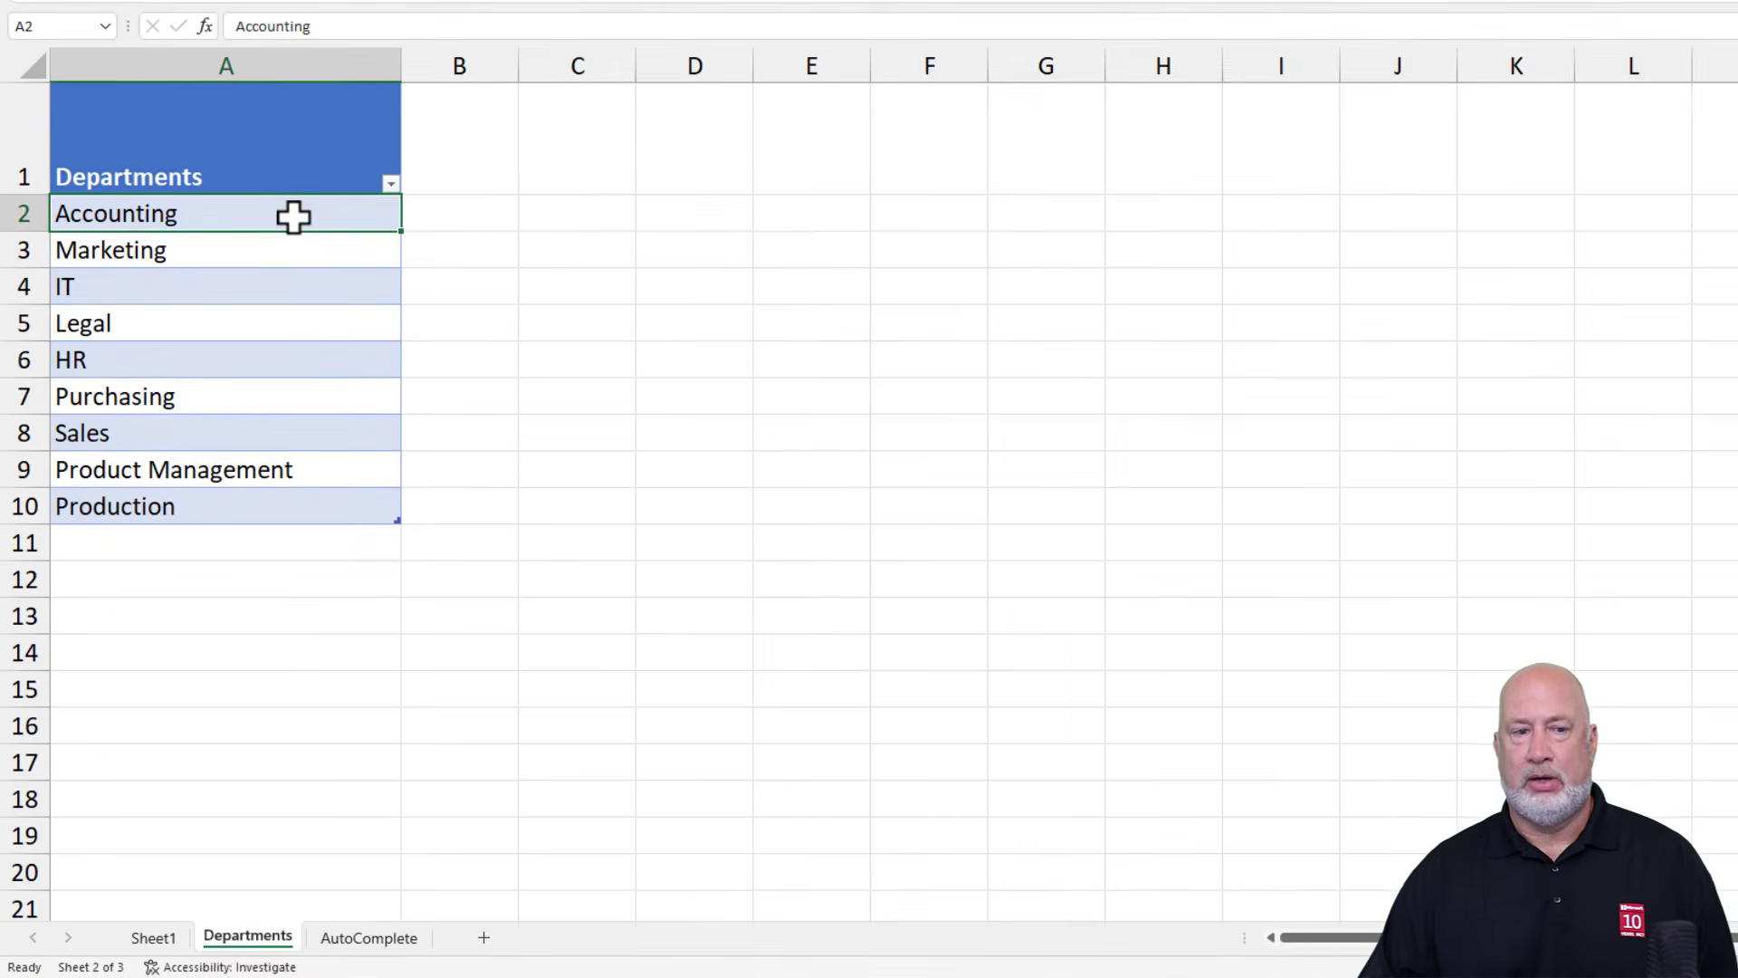
{"action": "right_click", "coordinate": [326, 353]}
{"action": "mouse_move", "coordinate": [371, 654]}
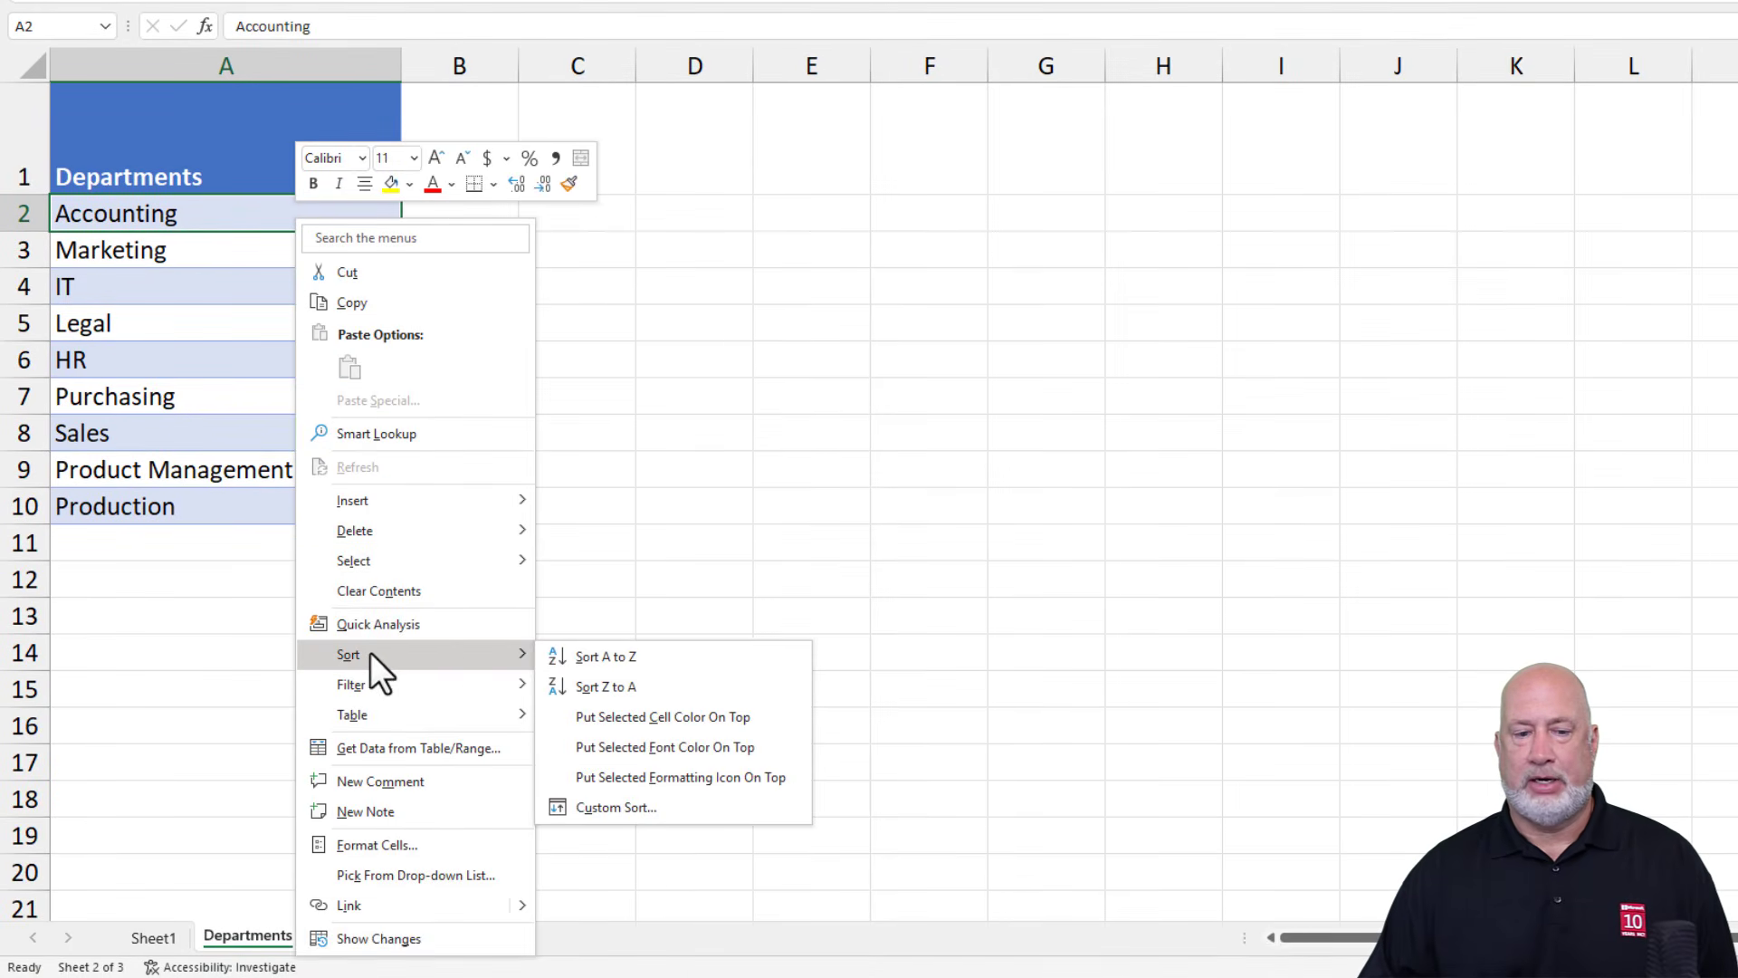
{"action": "left_click", "coordinate": [597, 655]}
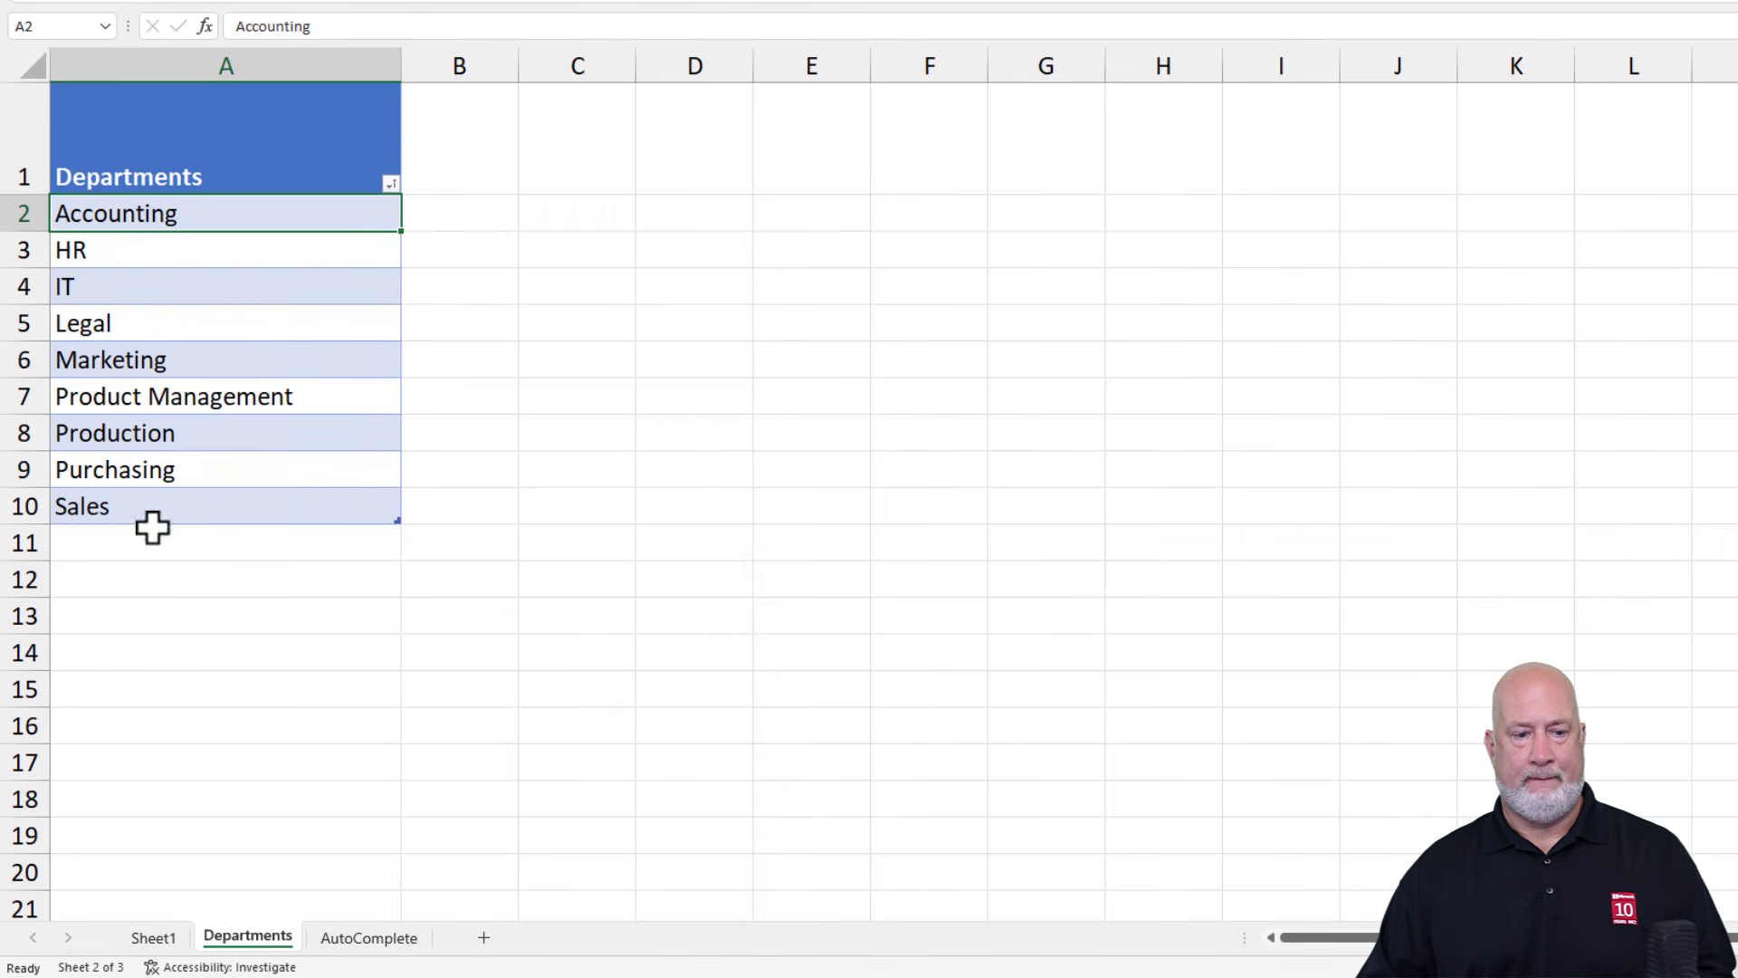
{"action": "left_click", "coordinate": [172, 938]}
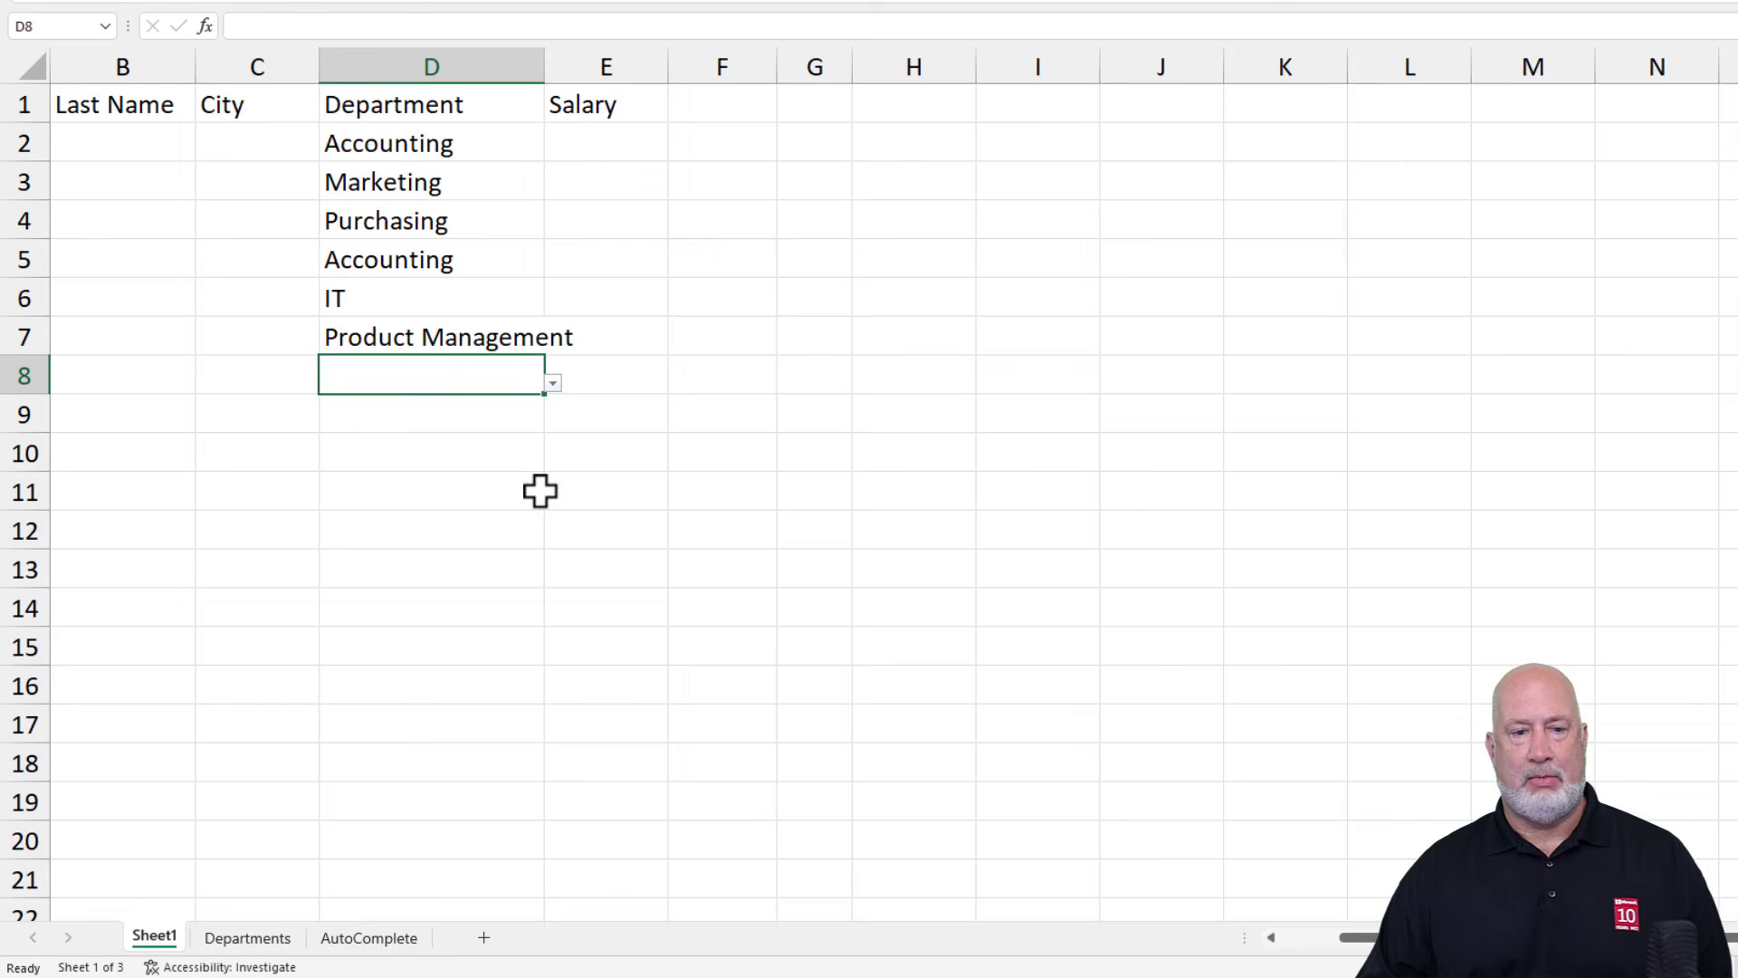
{"action": "left_click", "coordinate": [551, 385]}
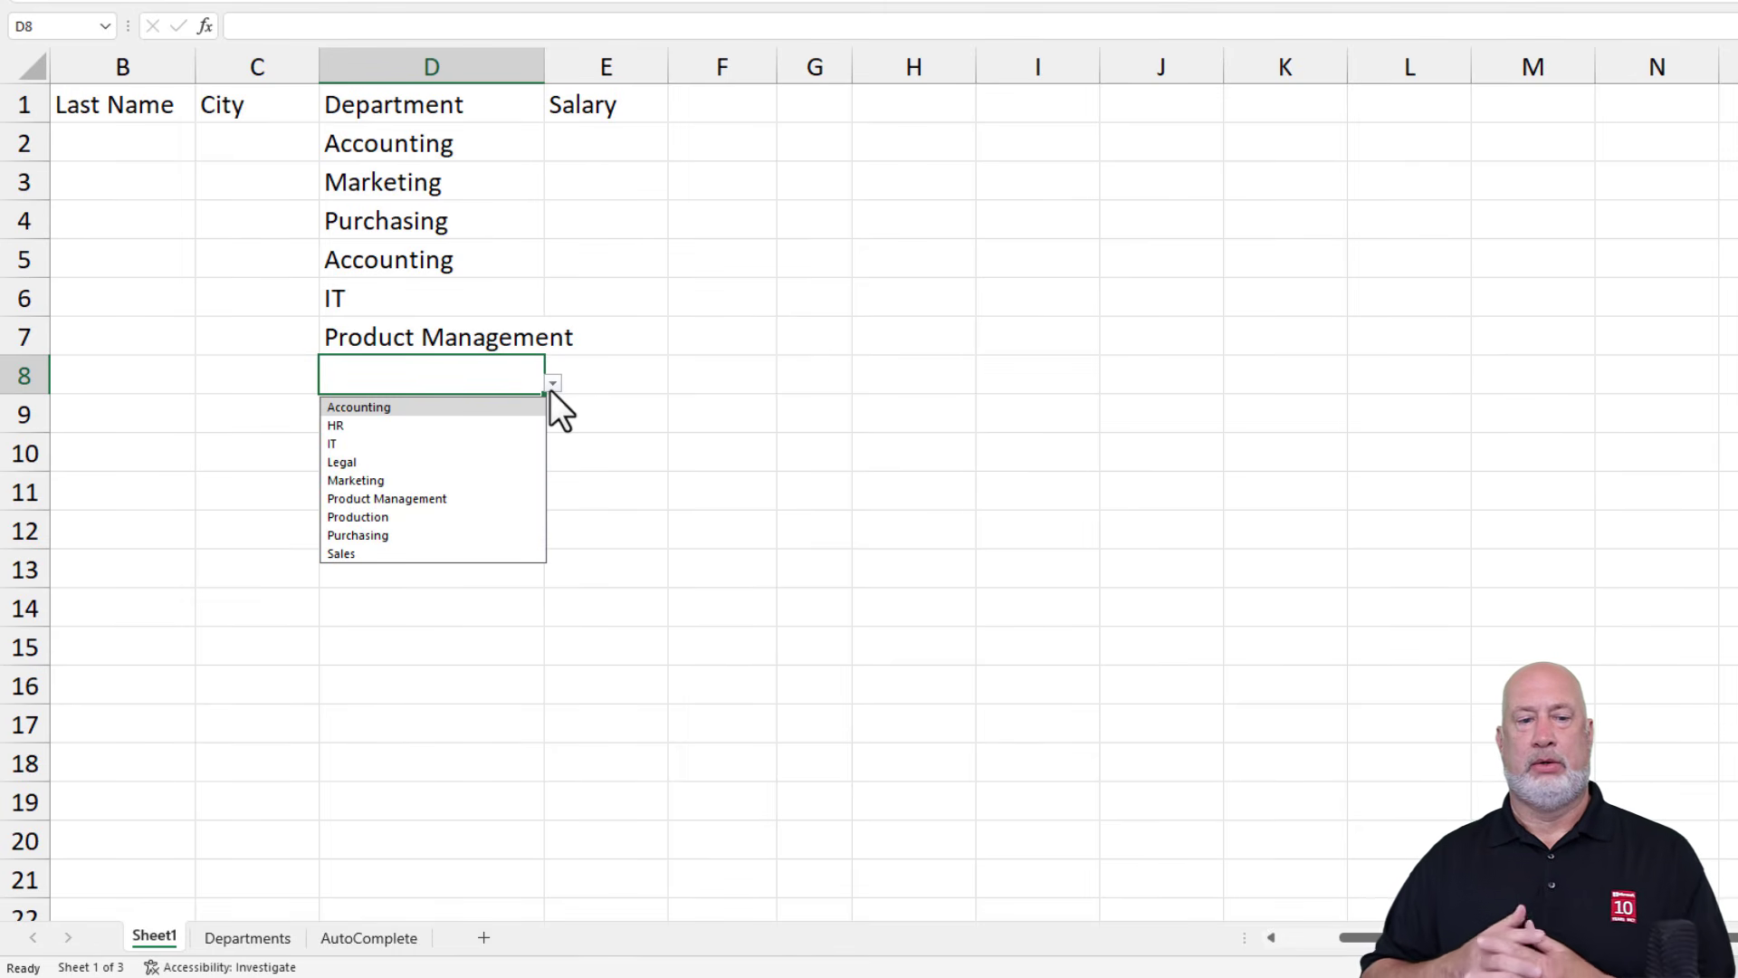